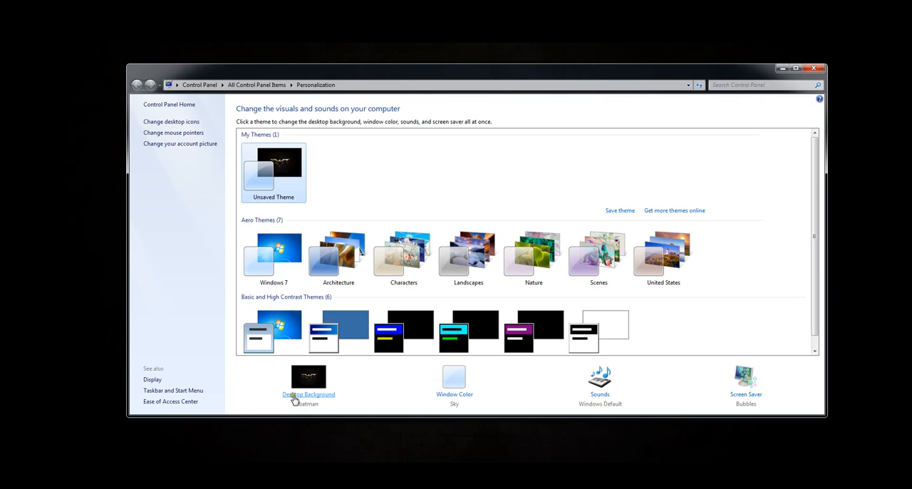
Step: Open the desktop background settings and apply the blue Batman and Bane wallpaper, Batman The Dark Knight Rises HD Wallpapers (2)
{"action": "left_click", "coordinate": [295, 398]}
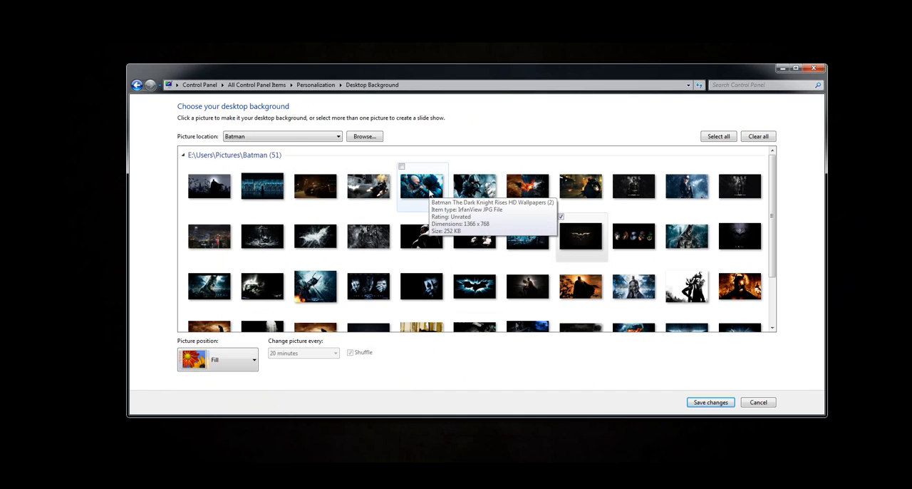
{"action": "left_click", "coordinate": [423, 187]}
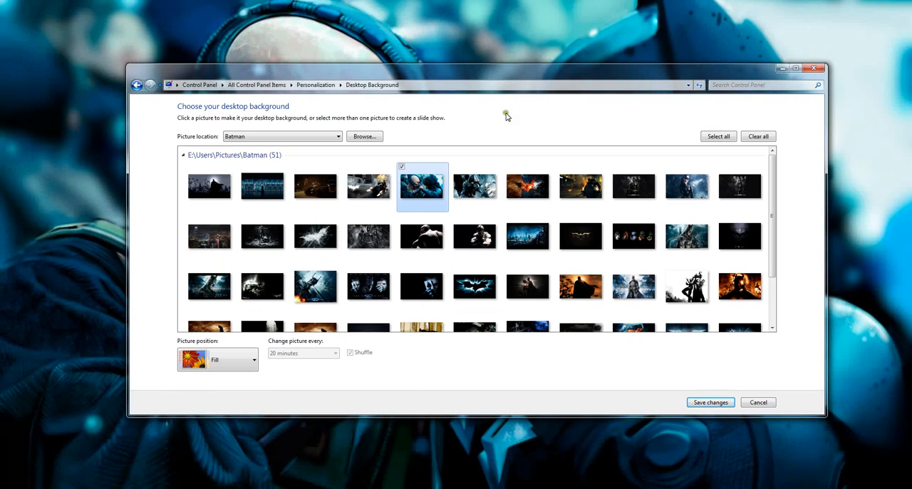
{"action": "left_click_drag", "start_coordinate": [514, 78], "coordinate": [369, 47]}
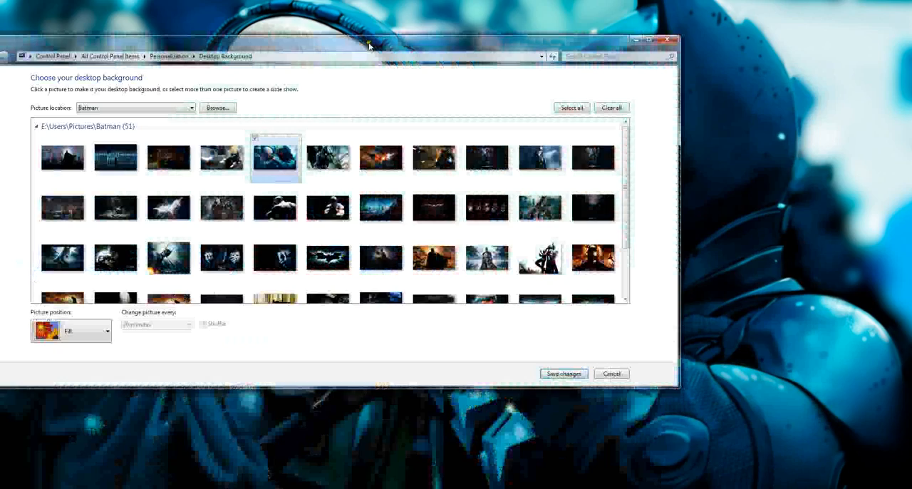
Step: Preview the dark Bane portrait and the Catwoman motorbike picture as the desktop wallpaper
{"action": "left_click", "coordinate": [329, 213]}
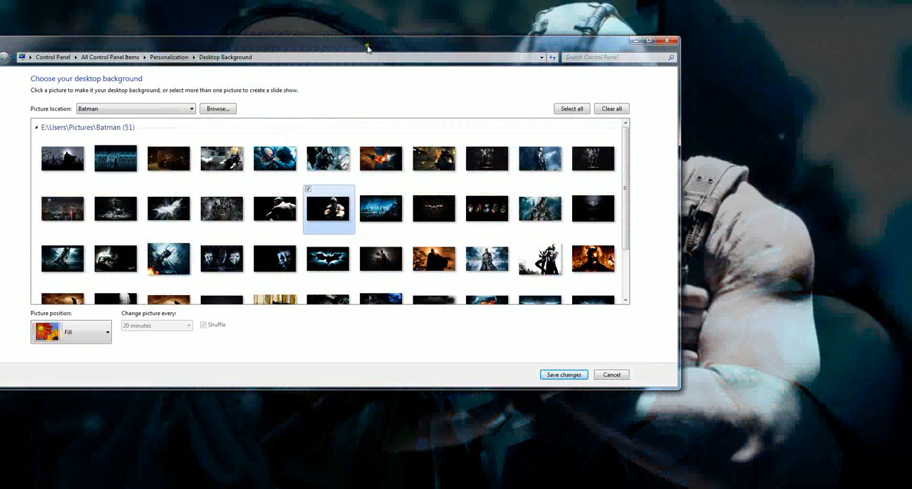
{"action": "left_click_drag", "start_coordinate": [368, 46], "coordinate": [419, 98]}
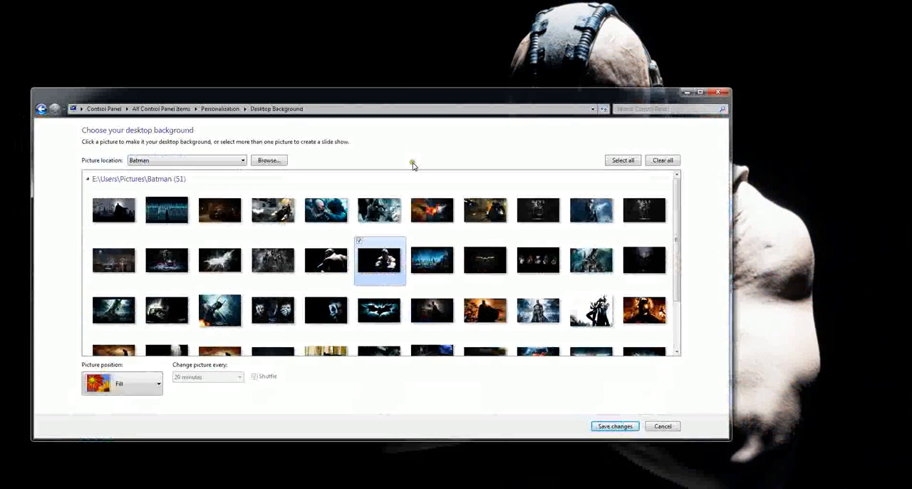
{"action": "left_click", "coordinate": [276, 215]}
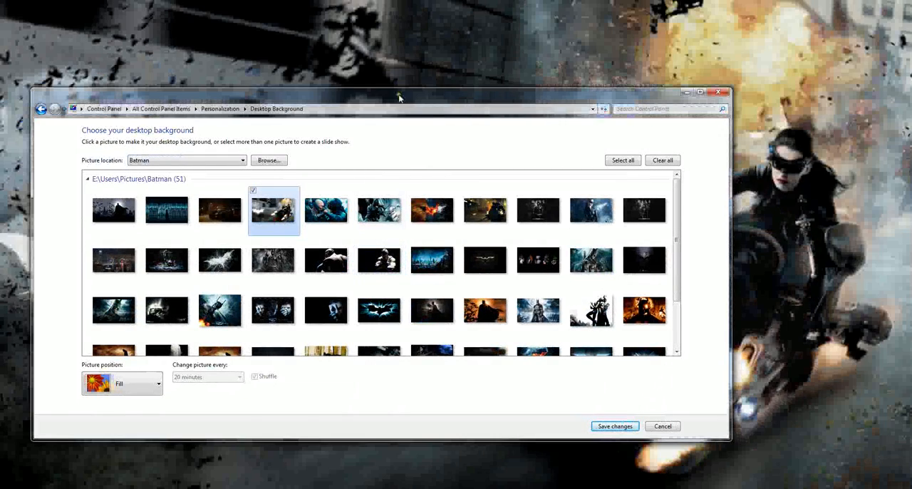
{"action": "left_click_drag", "start_coordinate": [399, 92], "coordinate": [385, 30]}
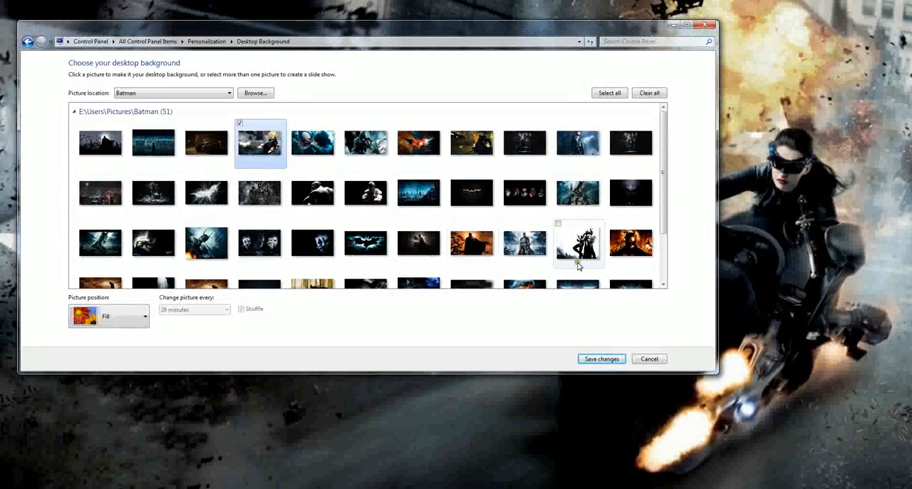
Step: Select the blue Batman and Bane picture again as the wallpaper and reposition the settings window
{"action": "left_click", "coordinate": [326, 138]}
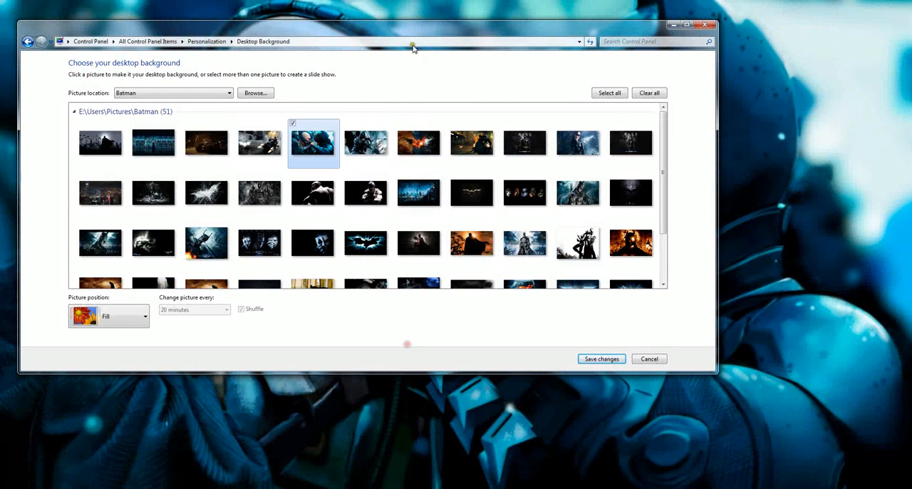
{"action": "left_click_drag", "start_coordinate": [414, 26], "coordinate": [474, 35]}
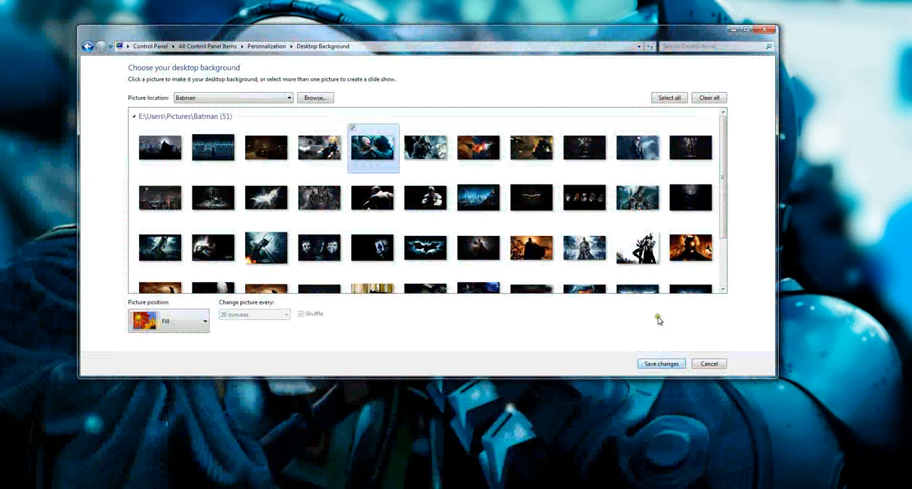
{"action": "left_click_drag", "start_coordinate": [622, 35], "coordinate": [639, 38]}
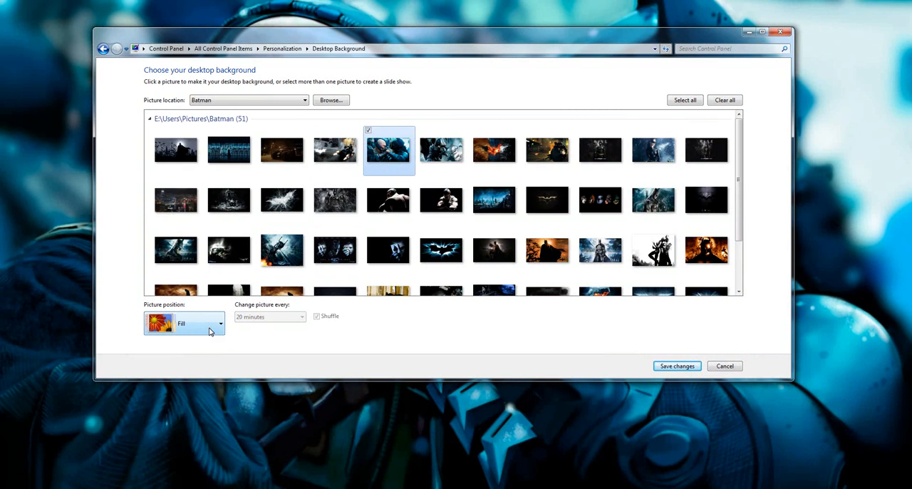
Step: Set the wallpaper's picture position to Center and move the window to see the desktop
{"action": "left_click", "coordinate": [210, 329]}
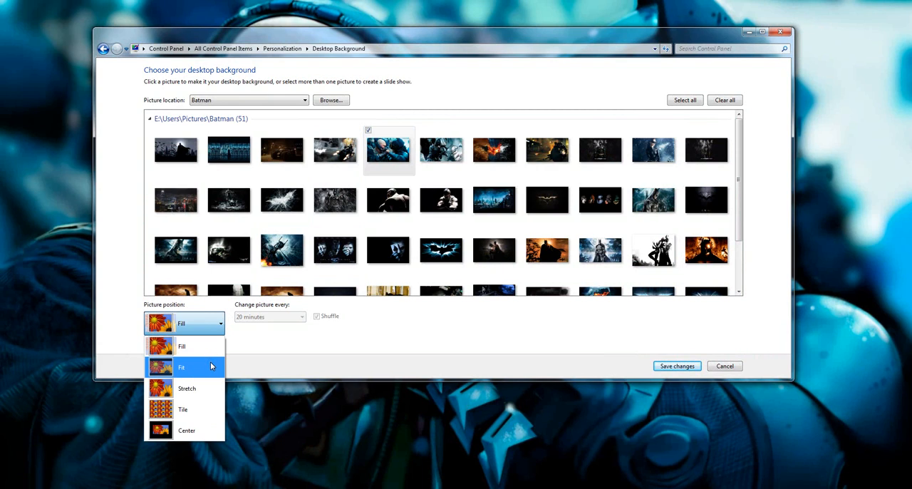
{"action": "left_click", "coordinate": [205, 428]}
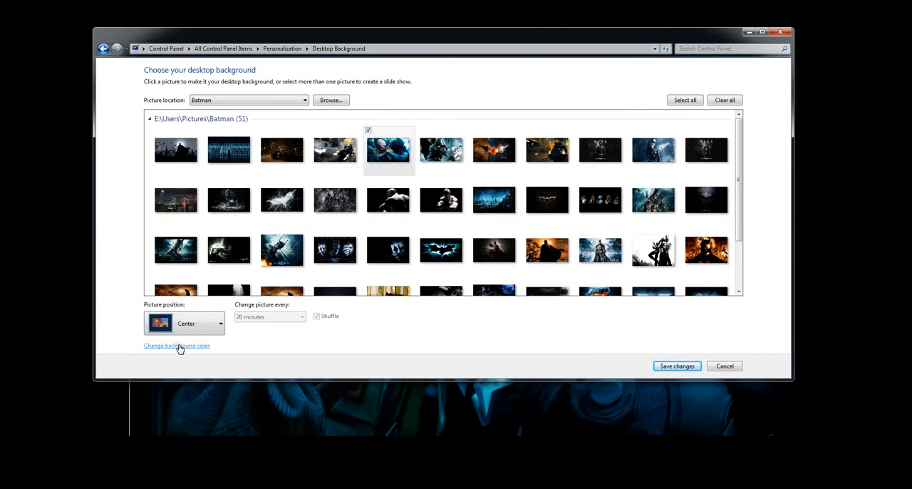
{"action": "left_click_drag", "start_coordinate": [393, 40], "coordinate": [412, 25]}
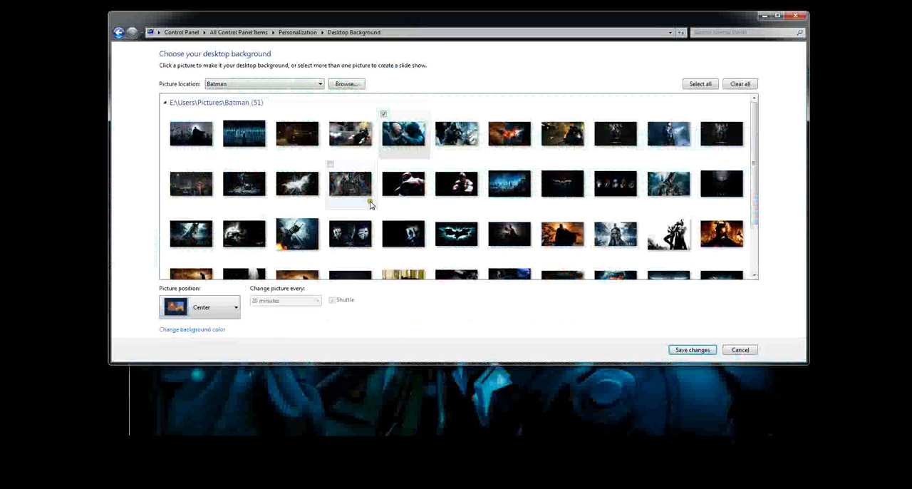
Step: Change the background color around the centered wallpaper to the basic red
{"action": "left_click", "coordinate": [193, 330]}
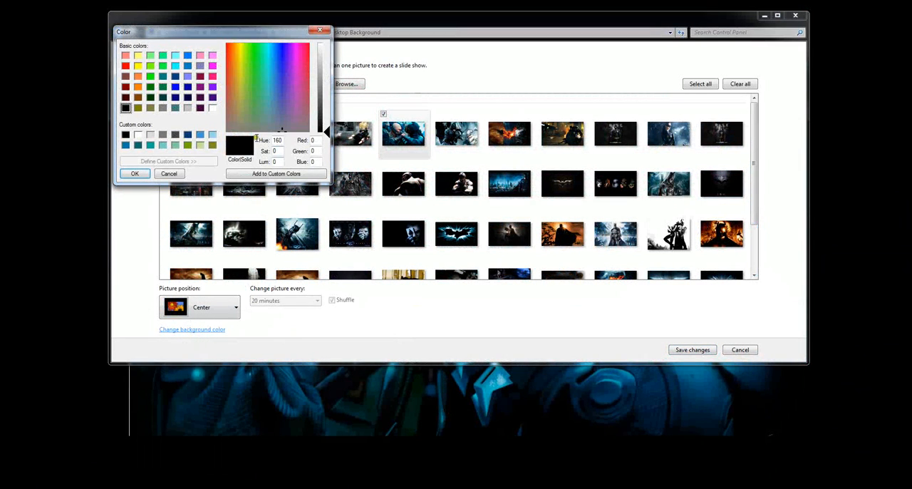
{"action": "left_click_drag", "start_coordinate": [172, 34], "coordinate": [228, 66]}
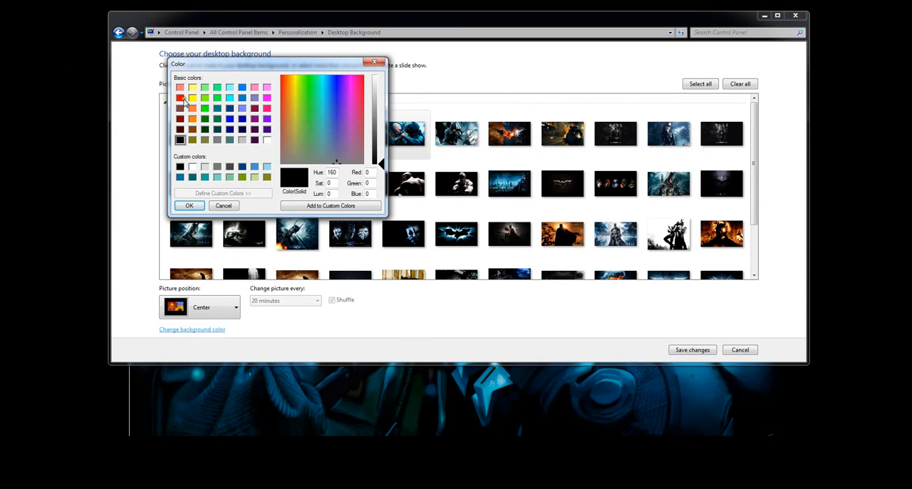
{"action": "left_click", "coordinate": [180, 98]}
{"action": "left_click", "coordinate": [199, 207]}
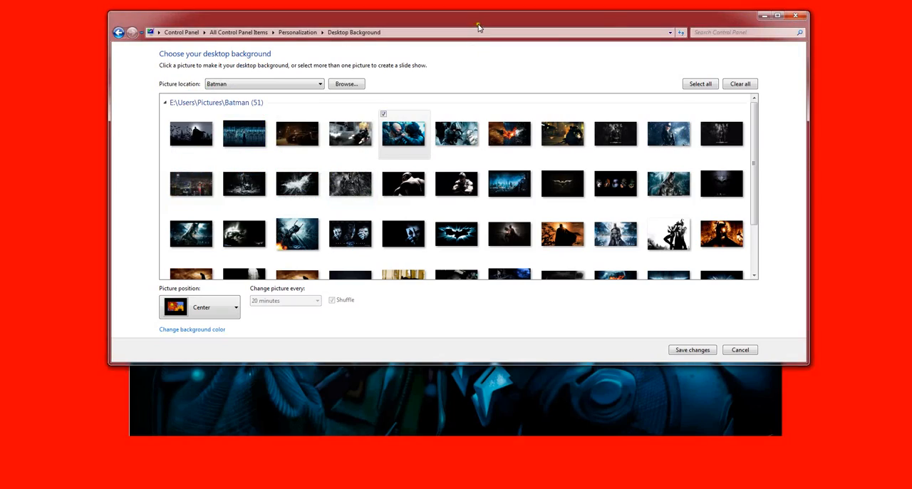
{"action": "mouse_move", "coordinate": [479, 27]}
{"action": "left_mouse_down"}
{"action": "mouse_move", "coordinate": [454, 203]}
{"action": "mouse_move", "coordinate": [452, 442]}
{"action": "mouse_move", "coordinate": [467, 80]}
{"action": "mouse_move", "coordinate": [489, 35]}
{"action": "mouse_move", "coordinate": [483, 38]}
{"action": "left_mouse_up"}
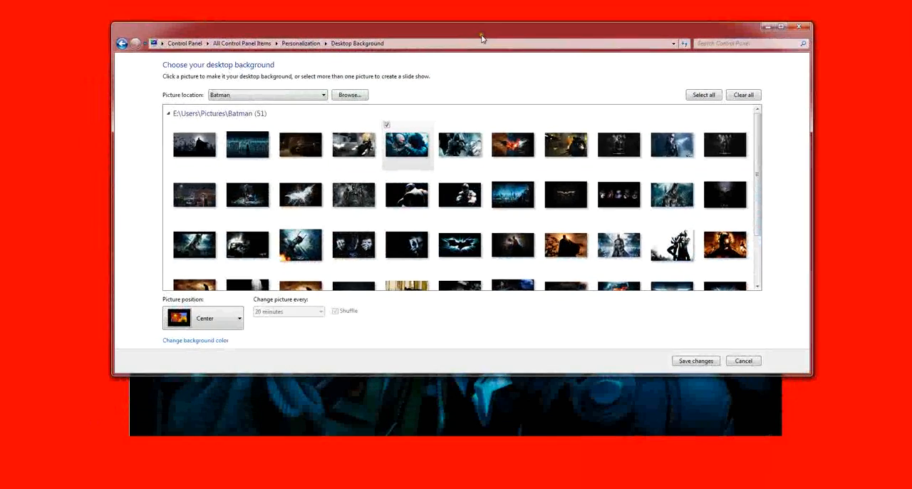
Step: Preview the wallpaper with the picture position set to Tile and to Stretch
{"action": "left_click", "coordinate": [228, 320]}
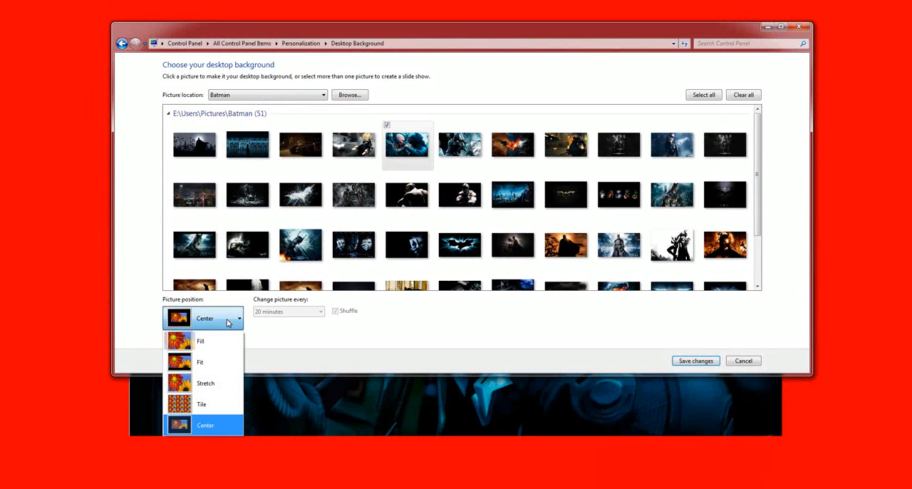
{"action": "left_click", "coordinate": [232, 404]}
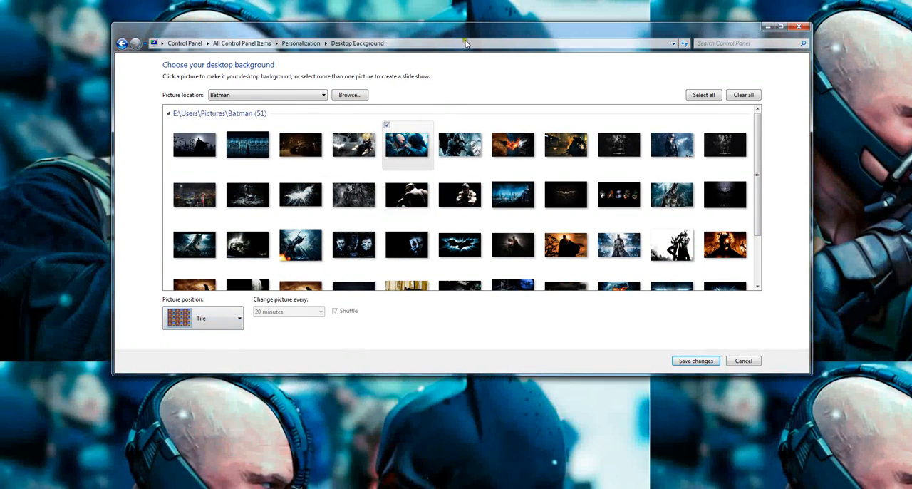
{"action": "mouse_move", "coordinate": [464, 36]}
{"action": "left_mouse_down"}
{"action": "mouse_move", "coordinate": [441, 488]}
{"action": "mouse_move", "coordinate": [454, 303]}
{"action": "mouse_move", "coordinate": [449, 29]}
{"action": "left_mouse_up"}
{"action": "left_click", "coordinate": [186, 310]}
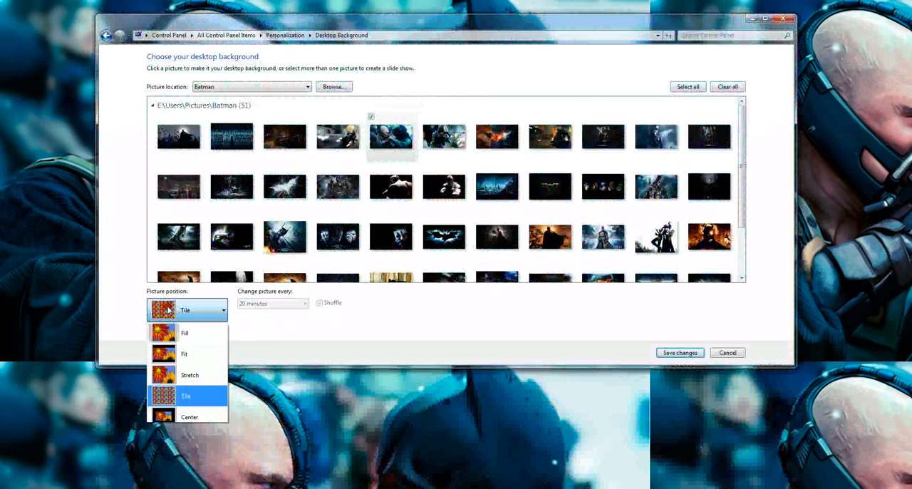
{"action": "left_click", "coordinate": [198, 376]}
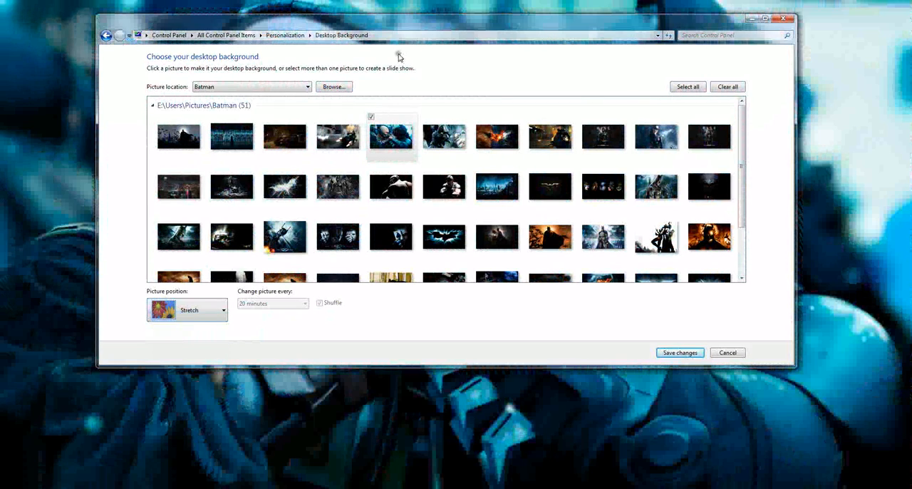
{"action": "left_click_drag", "start_coordinate": [401, 23], "coordinate": [426, 22]}
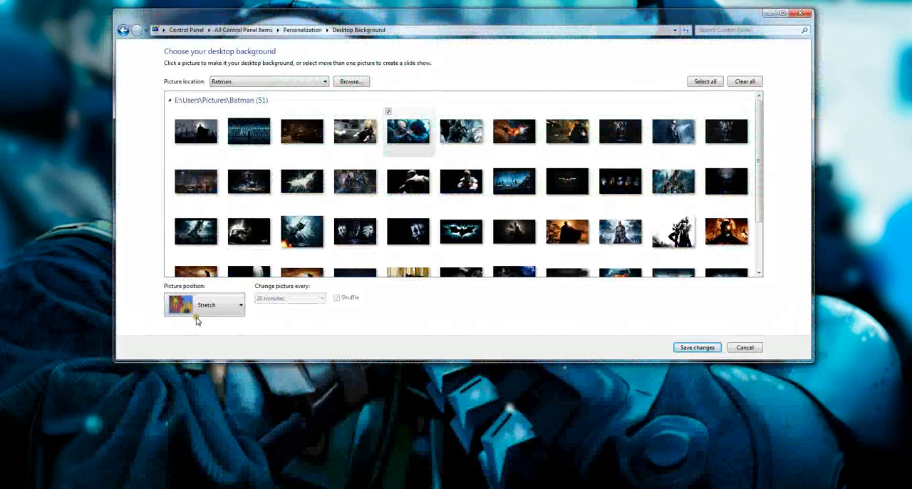
Step: Set the picture position to Fit and change the desktop background color to black
{"action": "left_click", "coordinate": [219, 302]}
{"action": "left_click", "coordinate": [222, 349]}
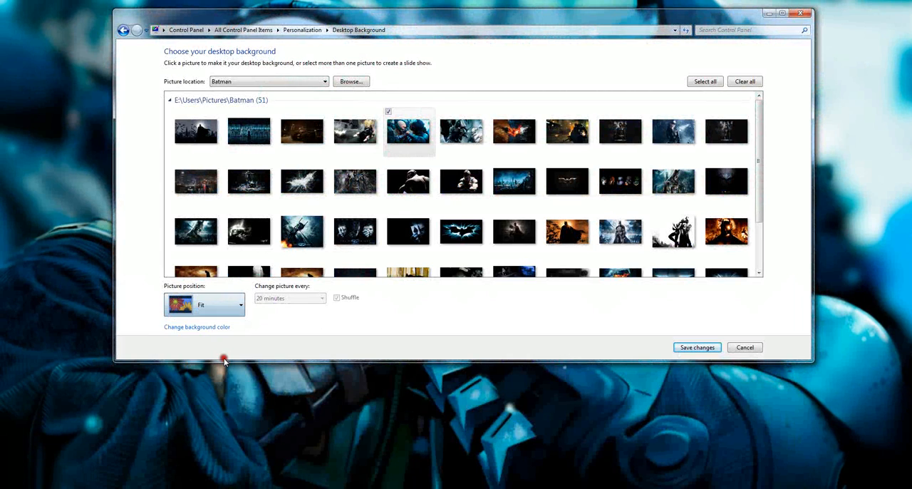
{"action": "left_click_drag", "start_coordinate": [506, 13], "coordinate": [529, 29]}
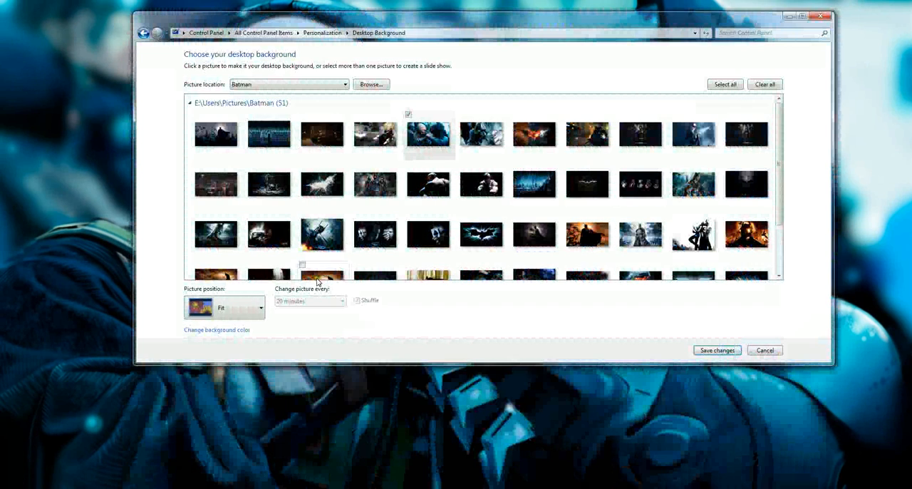
{"action": "left_click", "coordinate": [244, 330]}
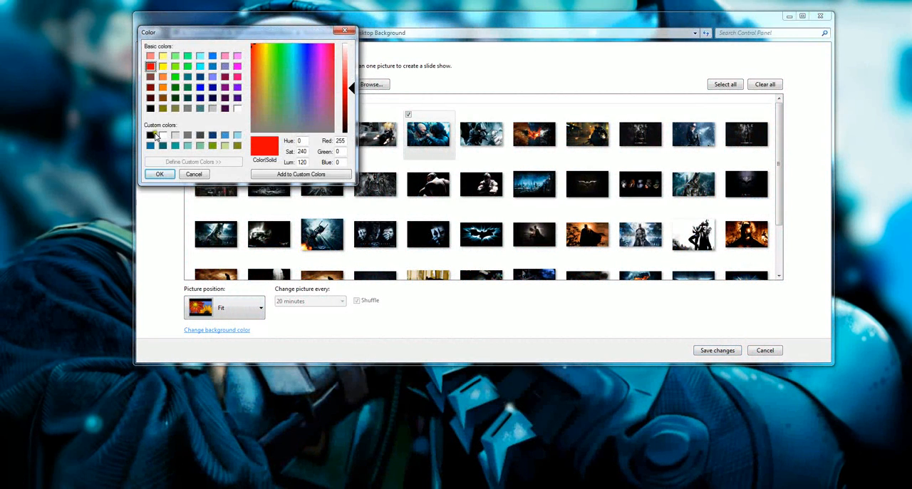
{"action": "left_click", "coordinate": [151, 136]}
{"action": "left_click", "coordinate": [162, 174]}
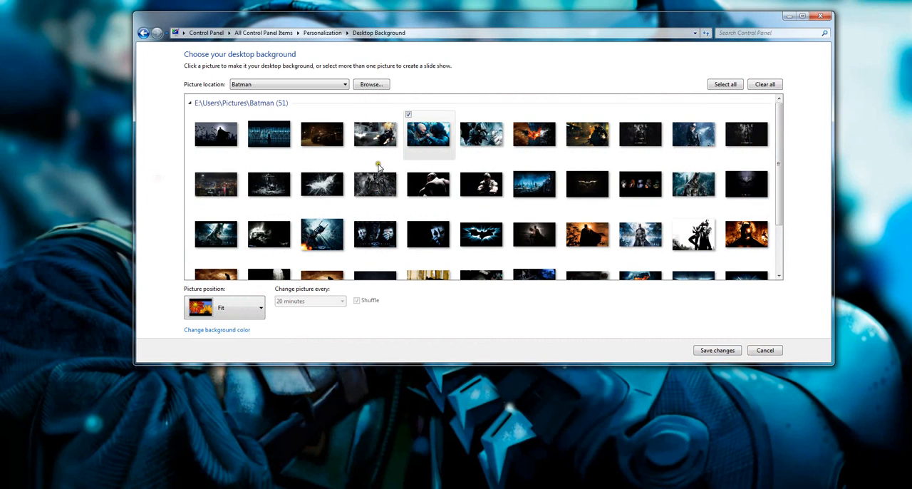
Step: Set the picture position to Fill and save the desktop background changes
{"action": "left_click", "coordinate": [239, 311]}
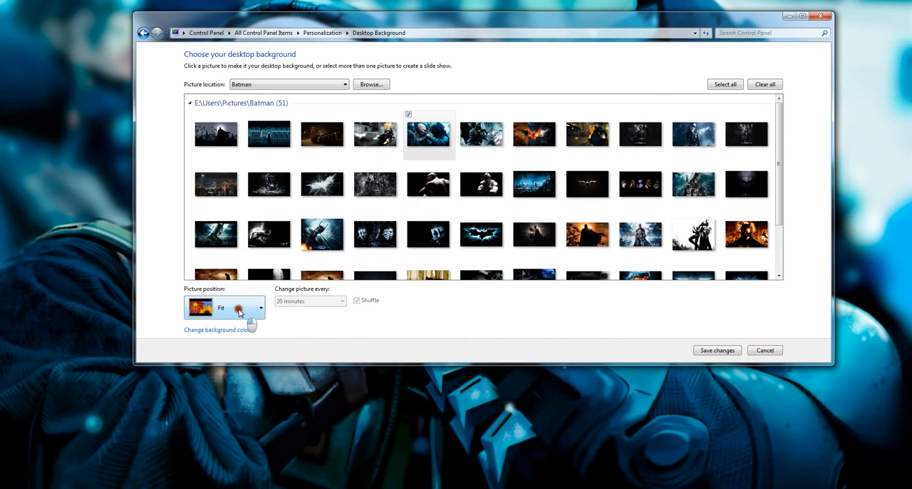
{"action": "left_click", "coordinate": [241, 333]}
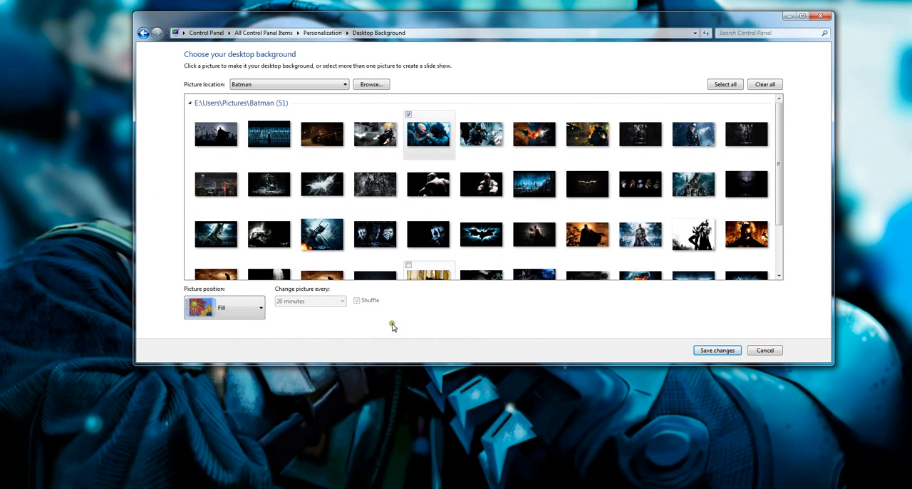
{"action": "mouse_move", "coordinate": [518, 19]}
{"action": "left_mouse_down"}
{"action": "mouse_move", "coordinate": [481, 469]}
{"action": "mouse_move", "coordinate": [495, 371]}
{"action": "mouse_move", "coordinate": [494, 226]}
{"action": "mouse_move", "coordinate": [494, 431]}
{"action": "mouse_move", "coordinate": [512, 25]}
{"action": "left_mouse_up"}
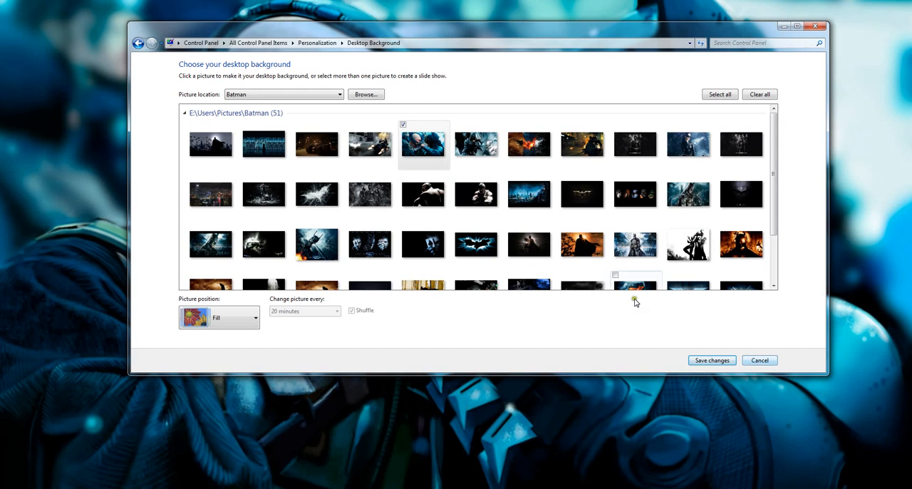
{"action": "left_click", "coordinate": [703, 363]}
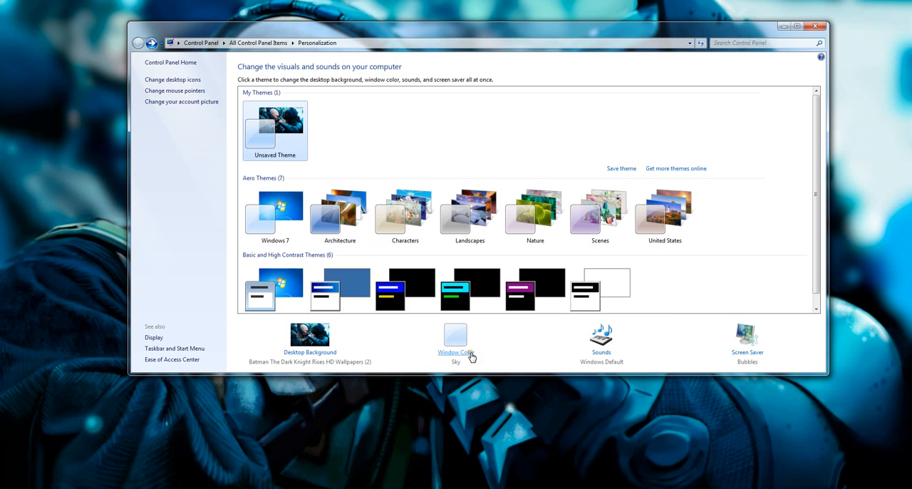
Step: Open the Window Color and Appearance settings from the Personalization page
{"action": "left_click", "coordinate": [688, 28]}
{"action": "left_click", "coordinate": [470, 354]}
{"action": "left_click", "coordinate": [468, 353]}
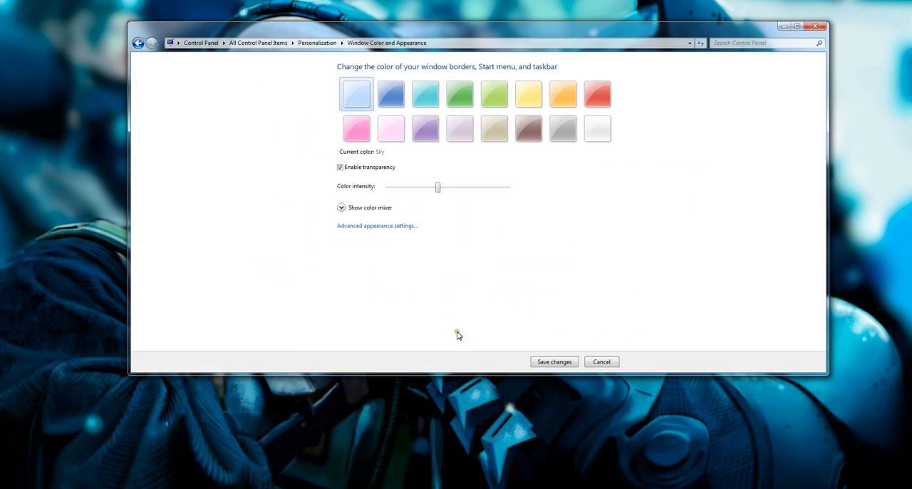
Step: Try window colors from the first row of swatches, including Twilight, Sea, Leaf, Sun and Pumpkin
{"action": "left_click", "coordinate": [391, 97]}
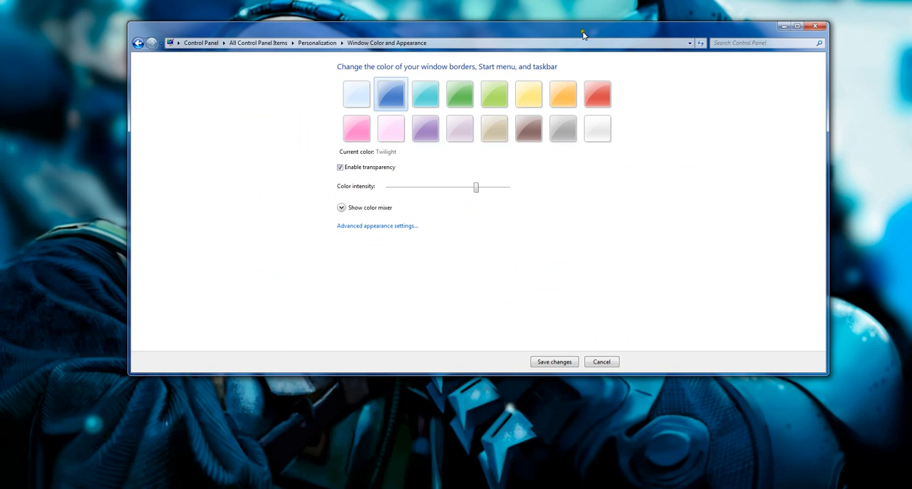
{"action": "left_click", "coordinate": [423, 91]}
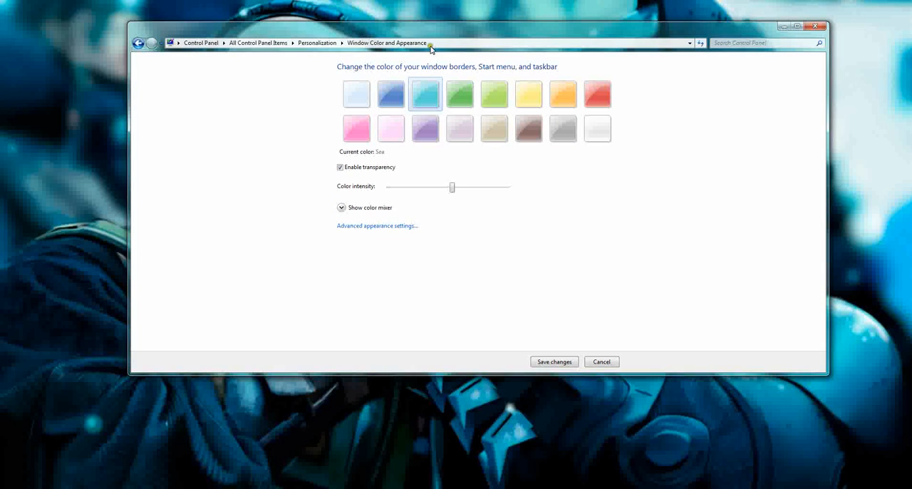
{"action": "left_click", "coordinate": [465, 94]}
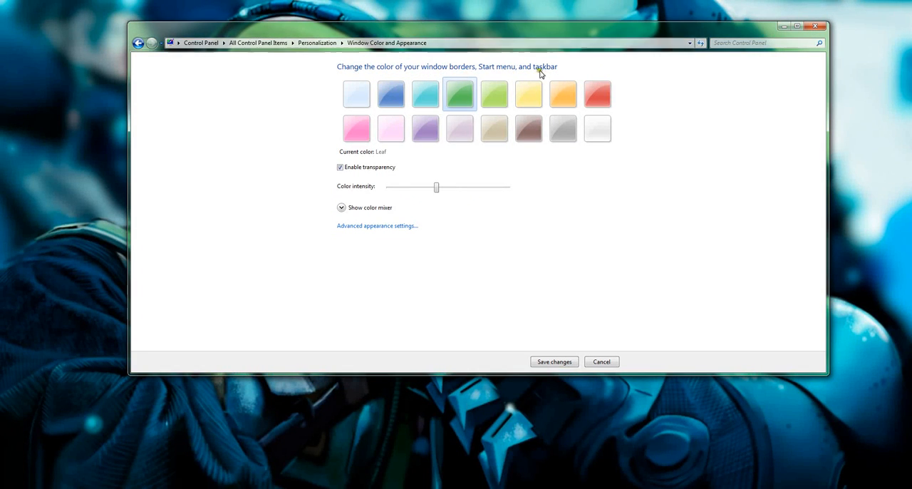
{"action": "left_click", "coordinate": [490, 106]}
{"action": "left_click", "coordinate": [538, 86]}
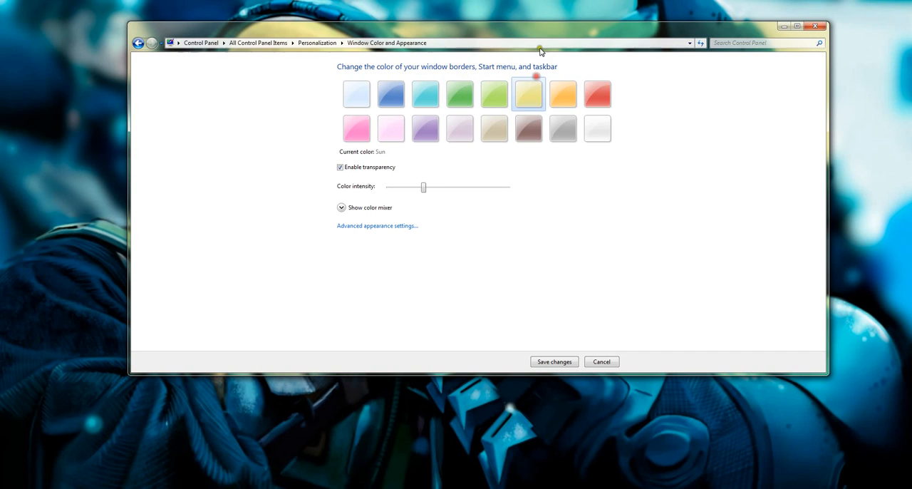
{"action": "left_click", "coordinate": [568, 98]}
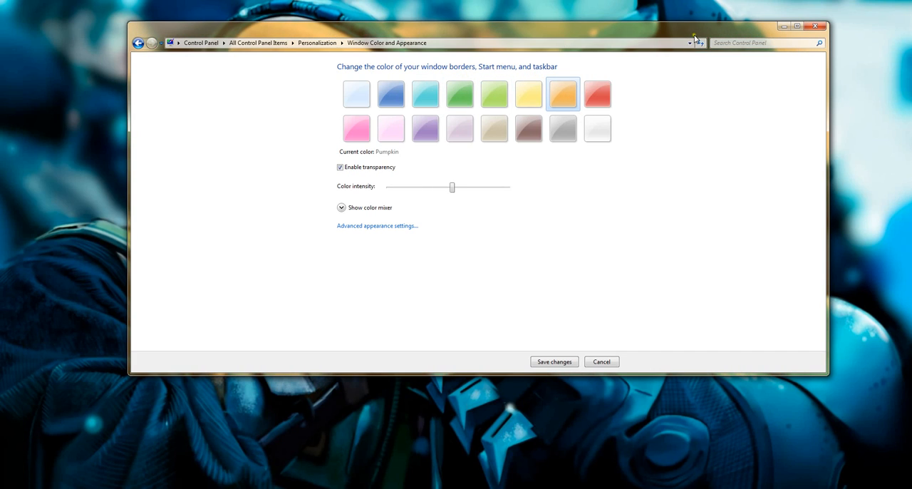
{"action": "left_click", "coordinate": [595, 91]}
Step: Try window colors from the second row of swatches, including Frost, Slate, Chocolate, Lavender, Violet and Fuchsia
{"action": "left_click", "coordinate": [602, 127]}
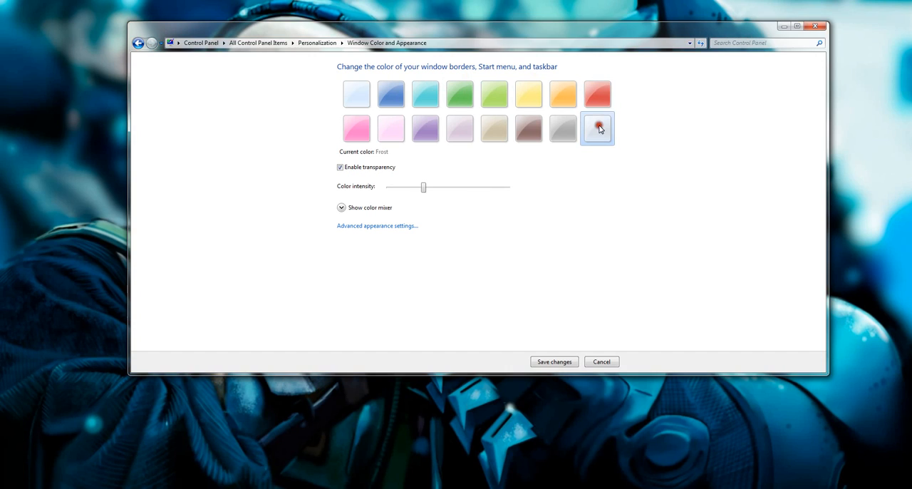
{"action": "left_click", "coordinate": [558, 130]}
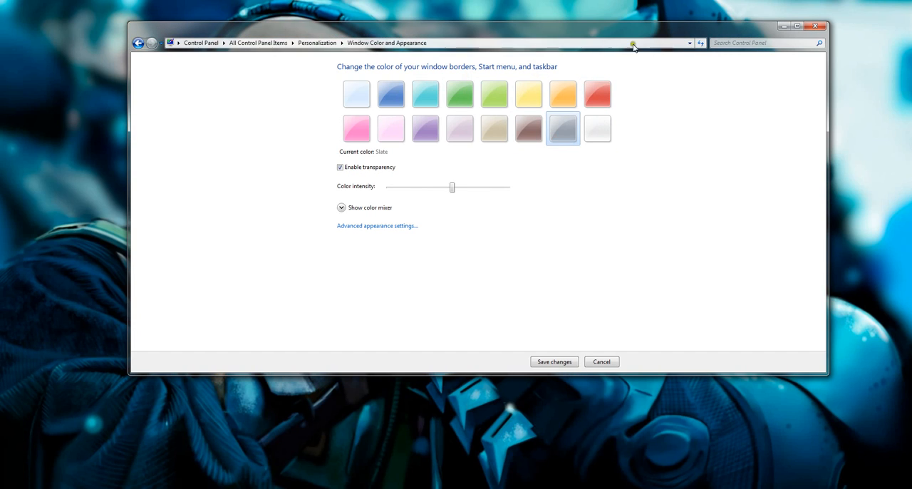
{"action": "left_click", "coordinate": [542, 133]}
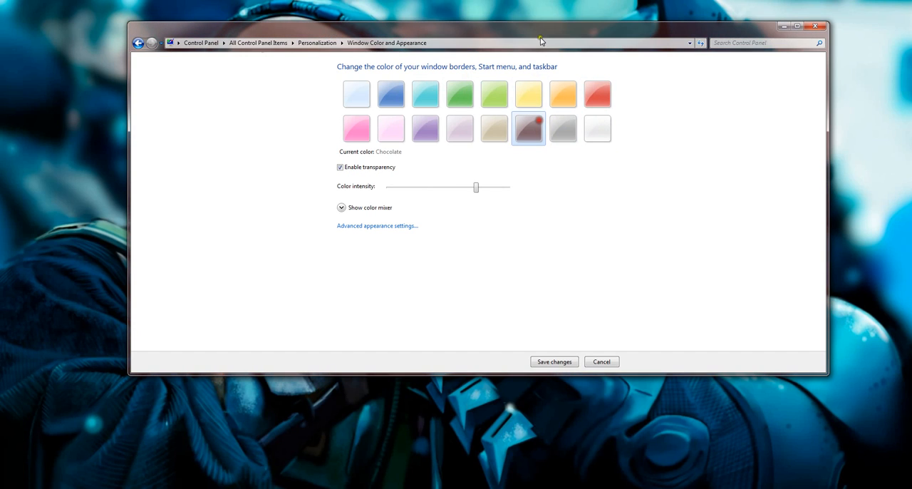
{"action": "left_click", "coordinate": [501, 130]}
{"action": "left_click", "coordinate": [456, 125]}
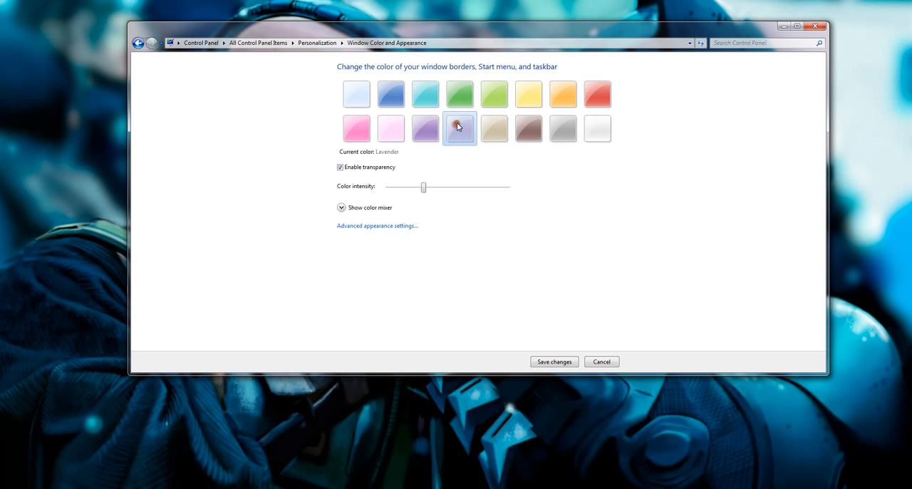
{"action": "left_click", "coordinate": [420, 127]}
{"action": "left_click", "coordinate": [389, 139]}
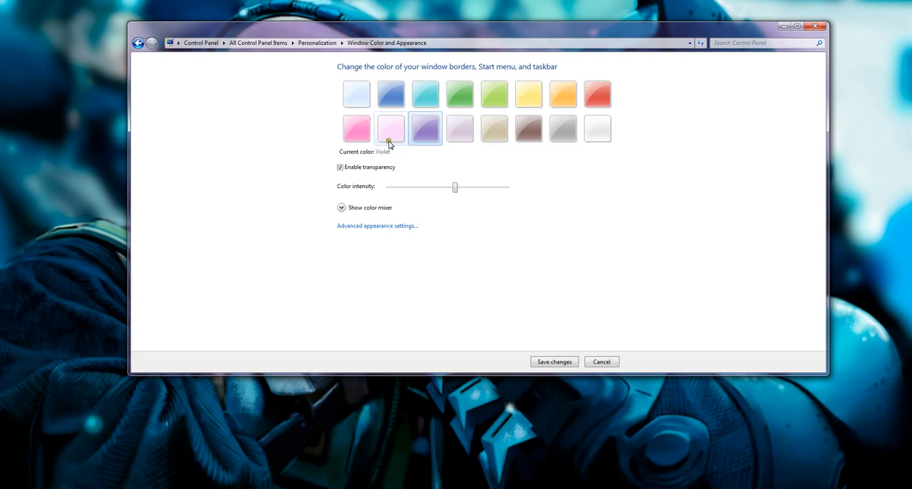
{"action": "left_click", "coordinate": [359, 129]}
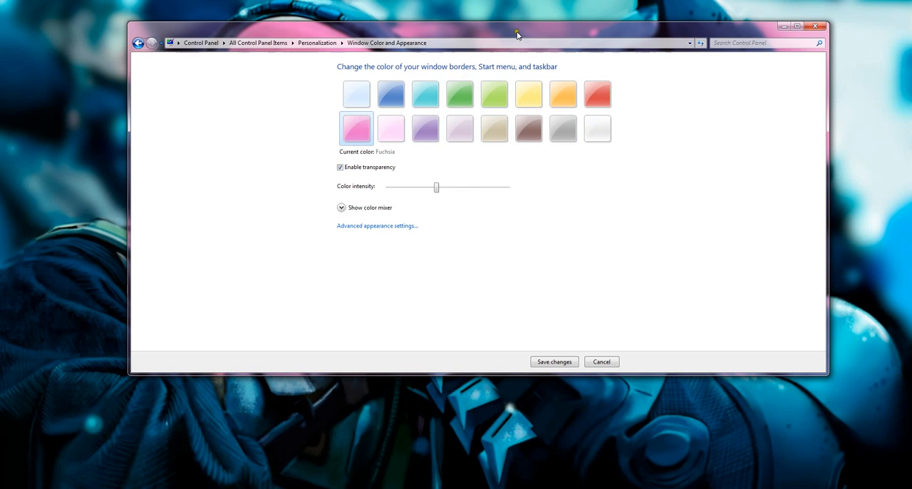
Step: Set the window color to Frost, try full color intensity and set the intensity slightly below the middle
{"action": "left_click", "coordinate": [591, 131]}
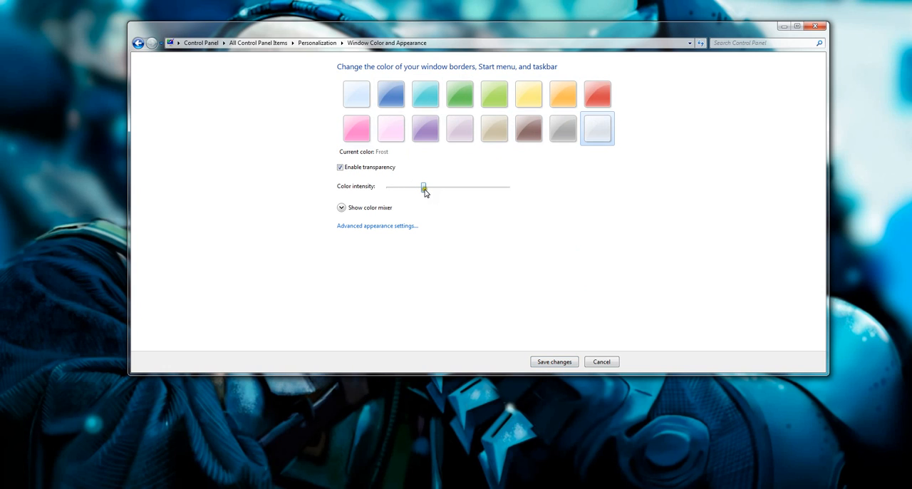
{"action": "left_click_drag", "start_coordinate": [425, 191], "coordinate": [509, 197]}
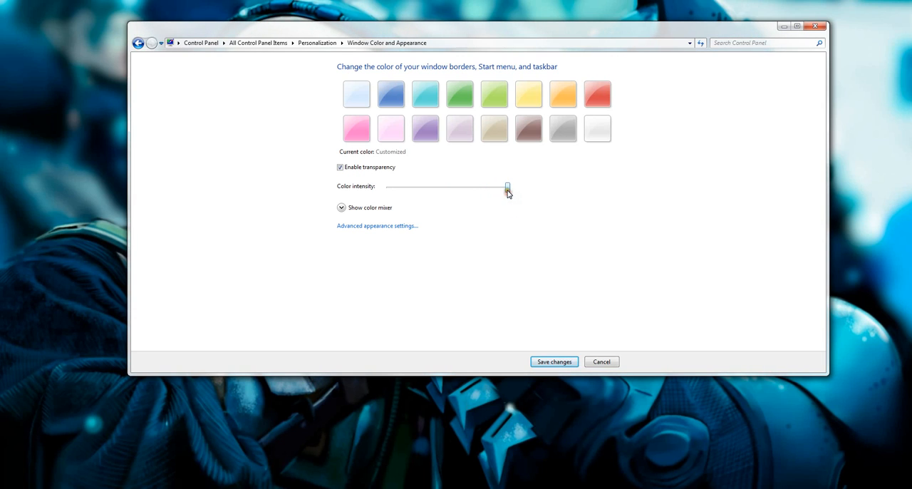
{"action": "left_click_drag", "start_coordinate": [508, 193], "coordinate": [442, 192]}
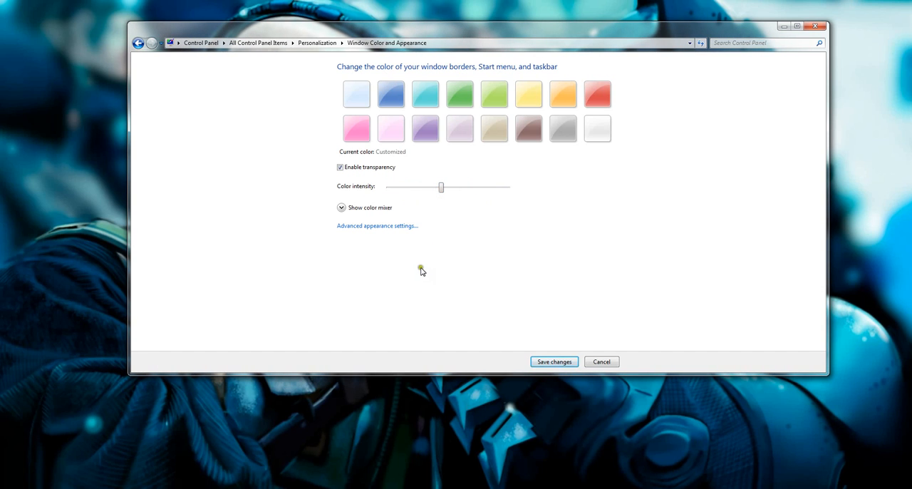
Step: View the advanced appearance settings without changing them and save the window color changes
{"action": "left_click", "coordinate": [403, 227]}
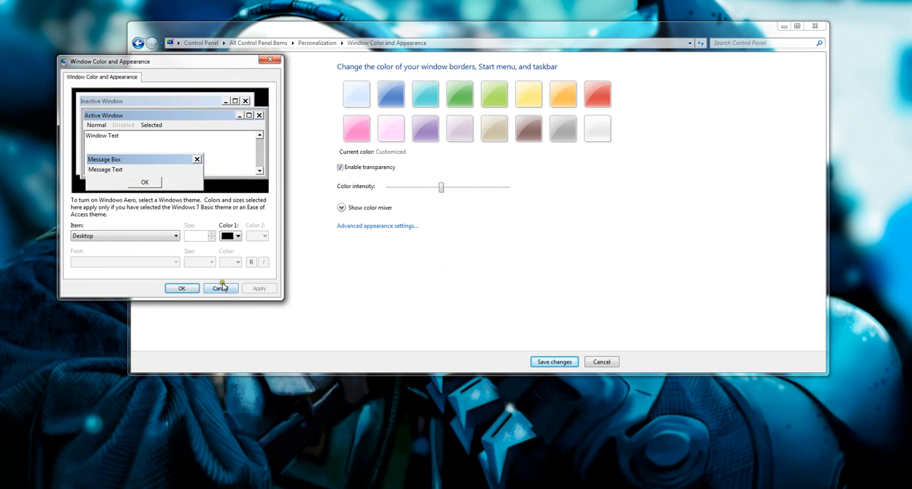
{"action": "left_click", "coordinate": [220, 289]}
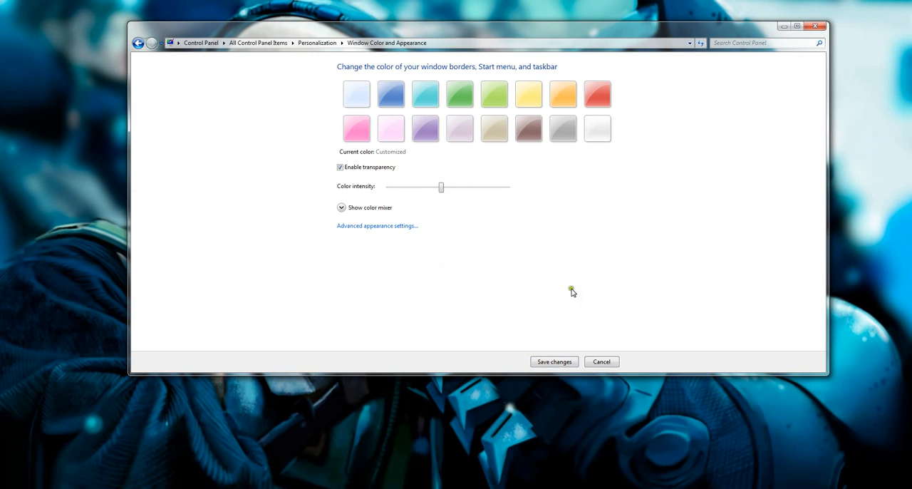
{"action": "left_click", "coordinate": [551, 363]}
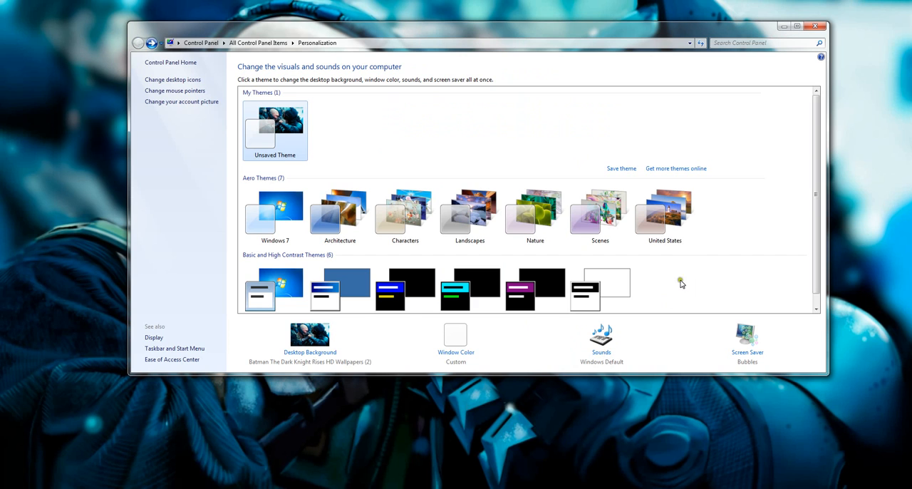
Step: Open the Sound settings from the Personalization page, review the sound scheme options and cancel without changes
{"action": "left_click", "coordinate": [600, 346]}
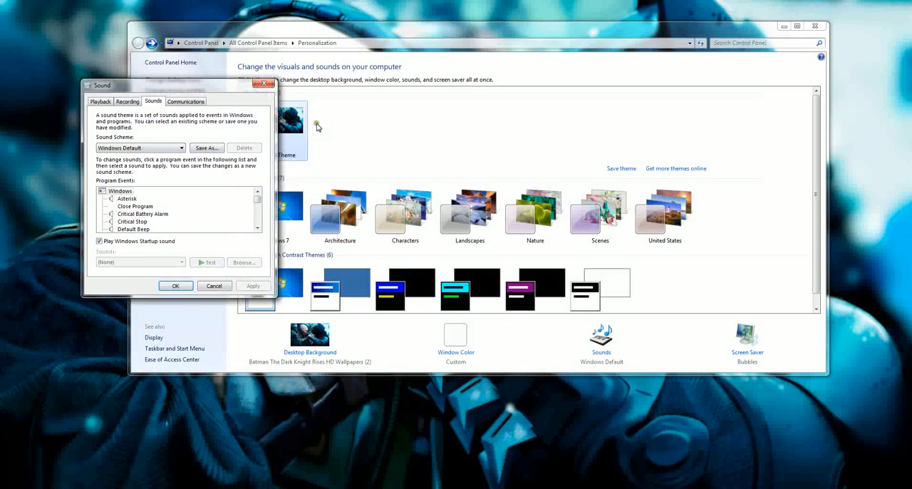
{"action": "left_click_drag", "start_coordinate": [200, 86], "coordinate": [359, 87]}
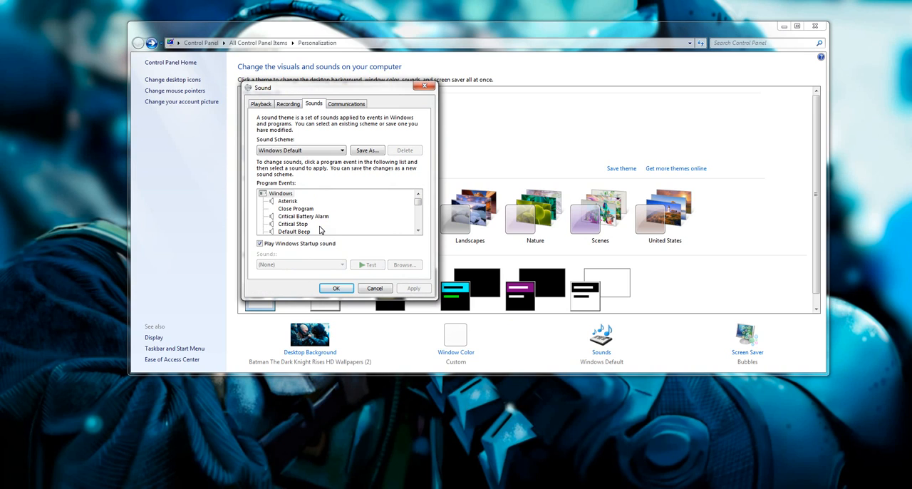
{"action": "left_click", "coordinate": [376, 289]}
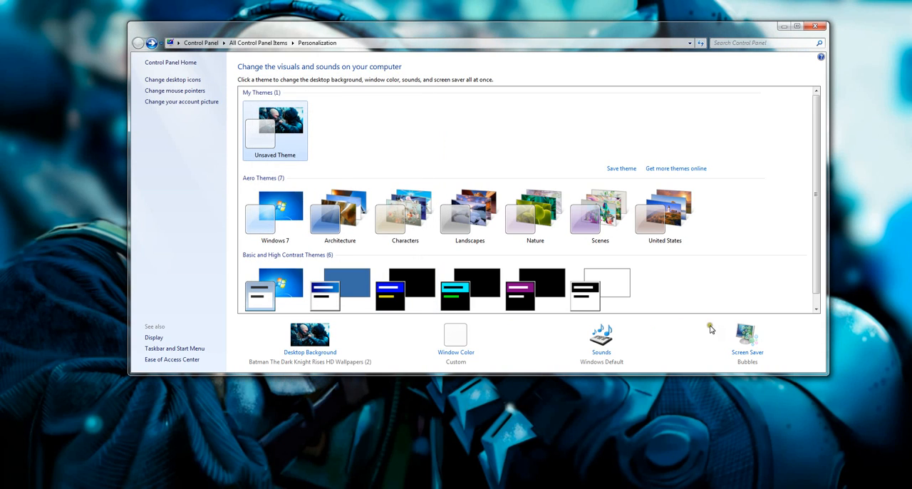
Step: Open the Screen Saver settings from the Personalization page and preview the Bubbles screen saver
{"action": "left_click", "coordinate": [753, 350]}
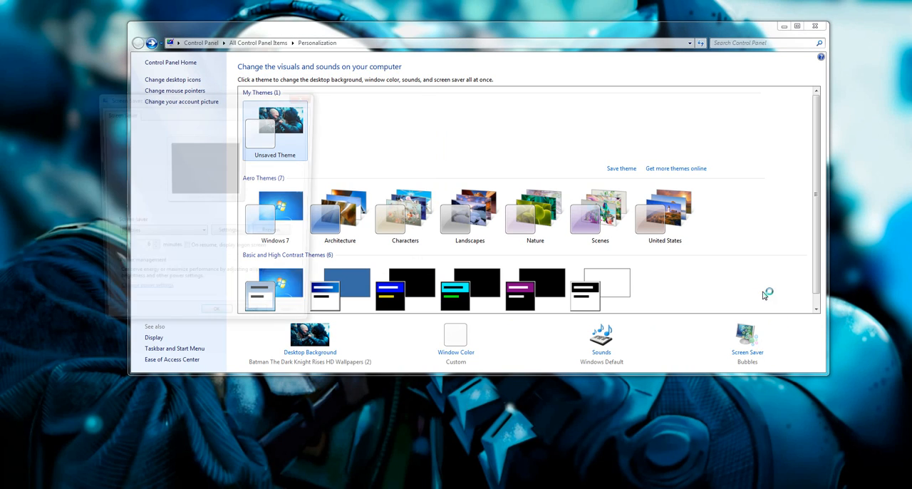
{"action": "left_click_drag", "start_coordinate": [280, 100], "coordinate": [535, 65]}
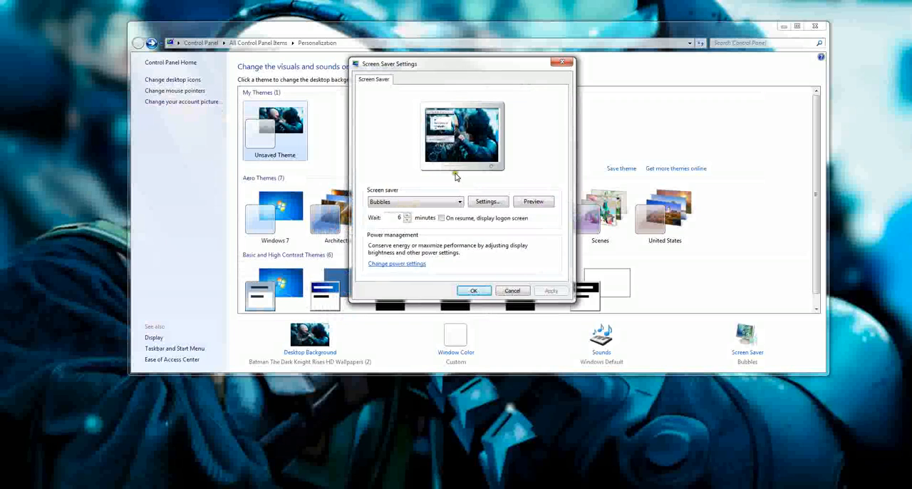
{"action": "left_click", "coordinate": [525, 202]}
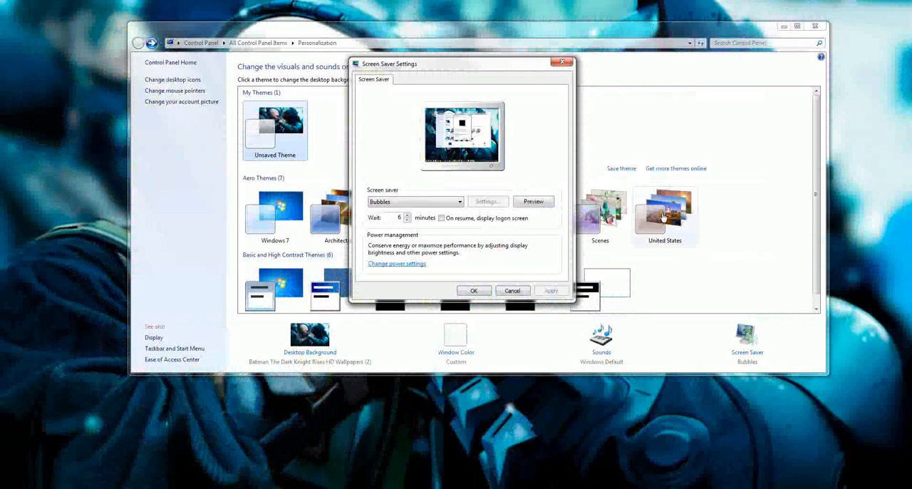
Step: Select the 3D Text screen saver and, in its settings, try the Time option before returning to Custom Text
{"action": "left_click", "coordinate": [452, 203]}
{"action": "left_click", "coordinate": [447, 219]}
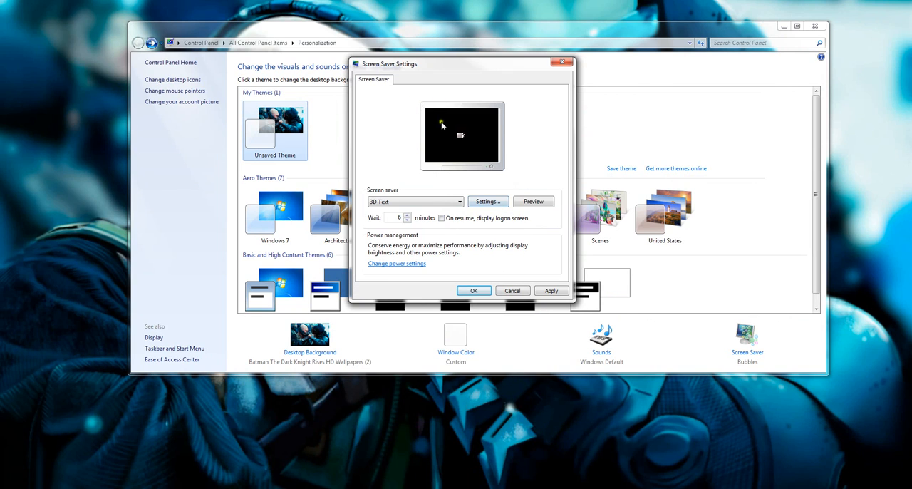
{"action": "left_click", "coordinate": [483, 202]}
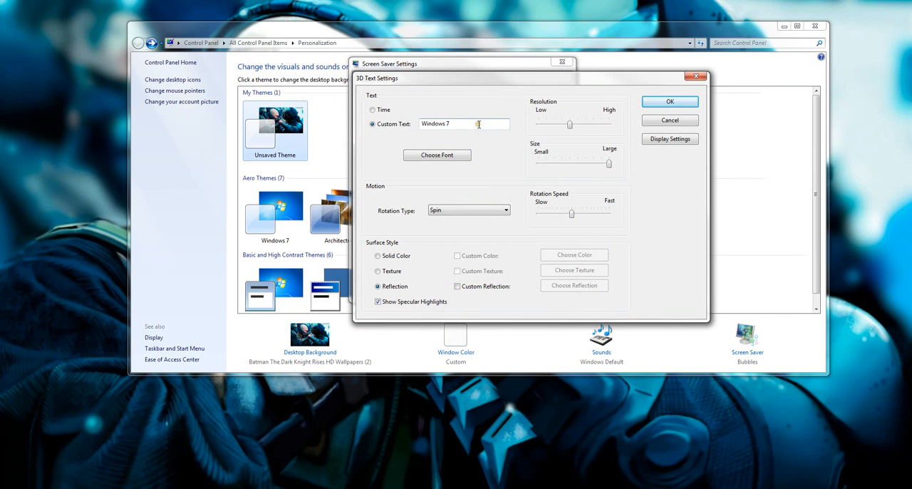
{"action": "left_click_drag", "start_coordinate": [477, 123], "coordinate": [417, 124]}
{"action": "left_click", "coordinate": [372, 110]}
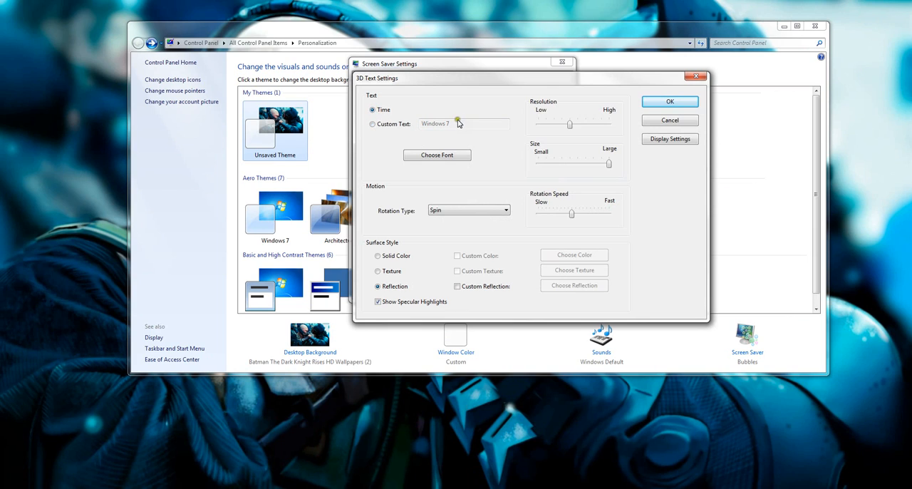
{"action": "left_click", "coordinate": [373, 124]}
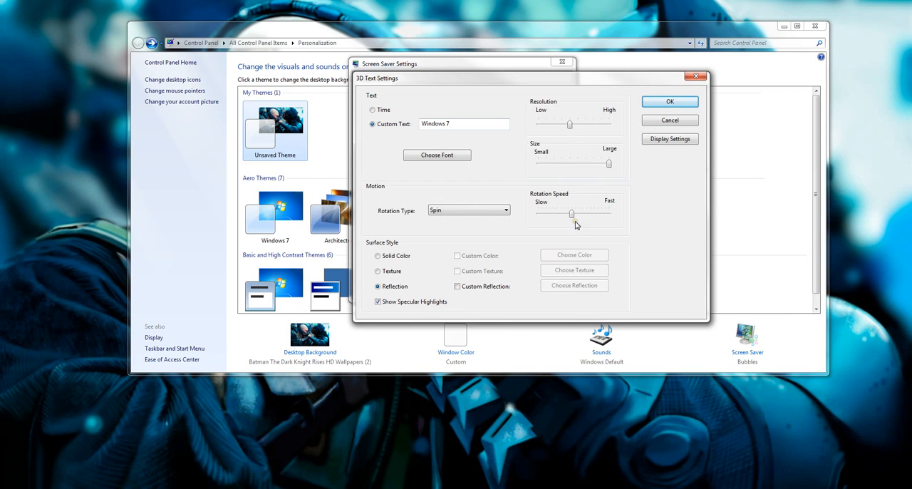
Step: Check the available rotation types, cancel the 3D Text settings and preview the screen saver in full
{"action": "left_click", "coordinate": [457, 211]}
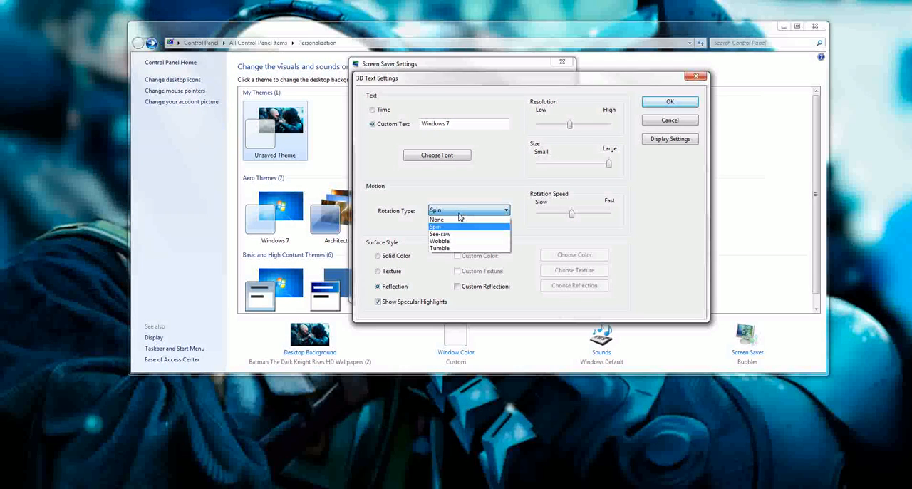
{"action": "left_click", "coordinate": [459, 213]}
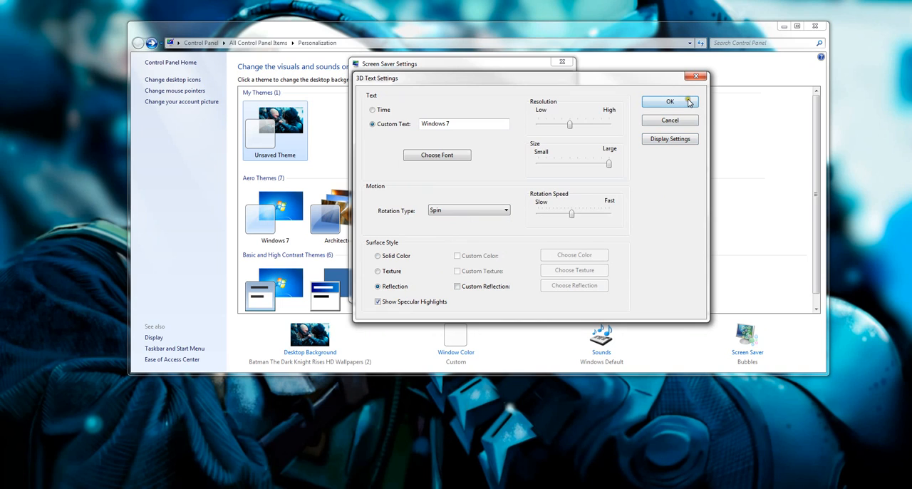
{"action": "left_click", "coordinate": [686, 119]}
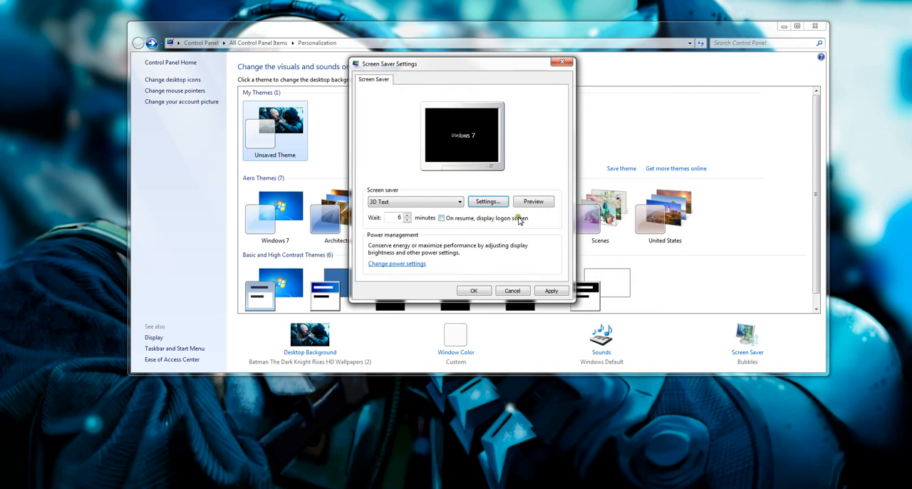
{"action": "left_click", "coordinate": [528, 203]}
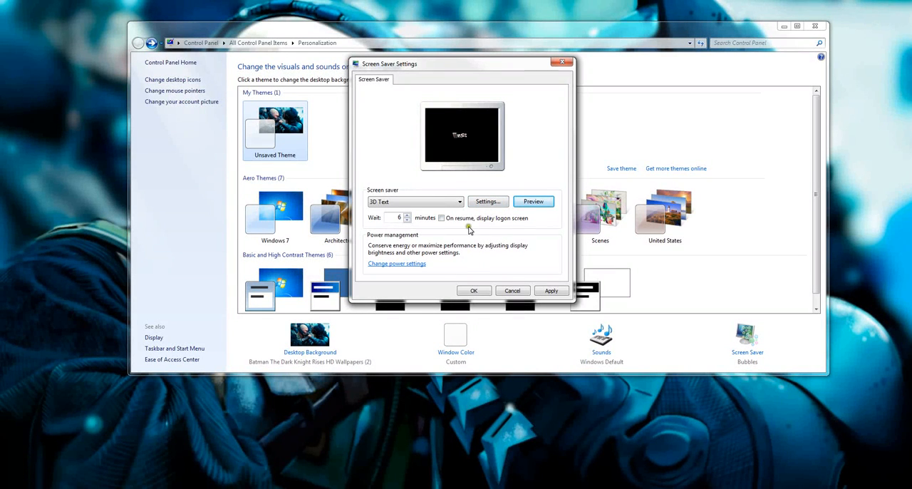
Step: Try the Blank screen saver and switch the selection to Mystify
{"action": "left_click", "coordinate": [453, 203]}
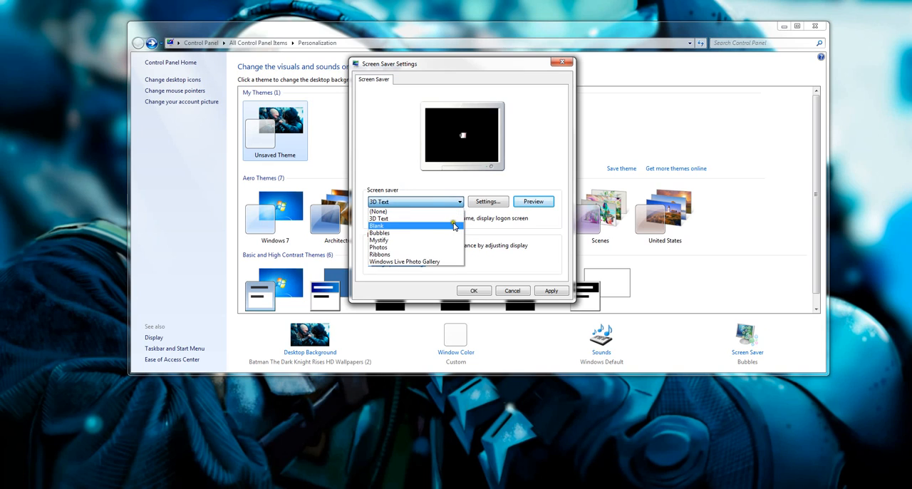
{"action": "left_click", "coordinate": [449, 219]}
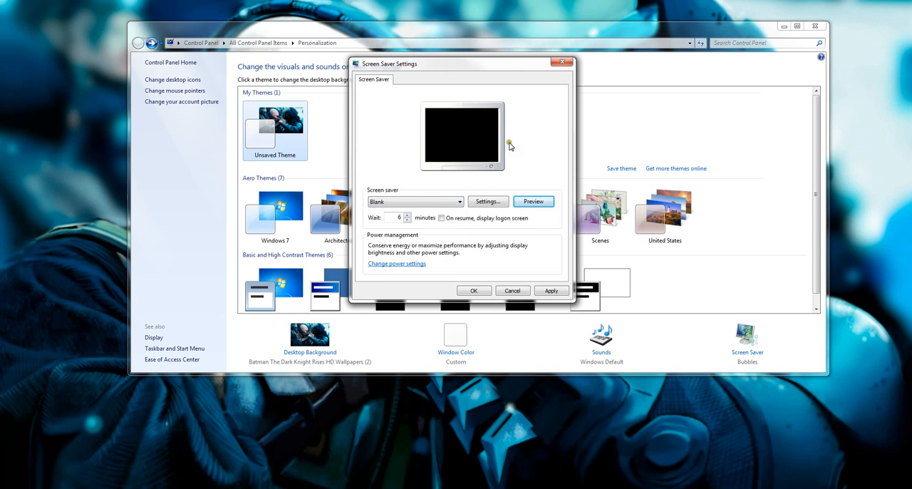
{"action": "left_click", "coordinate": [457, 202]}
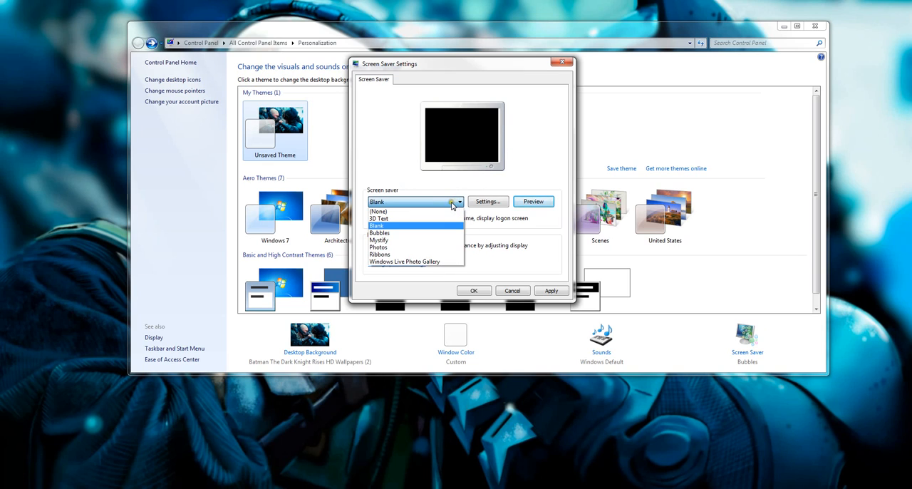
{"action": "left_click", "coordinate": [451, 243]}
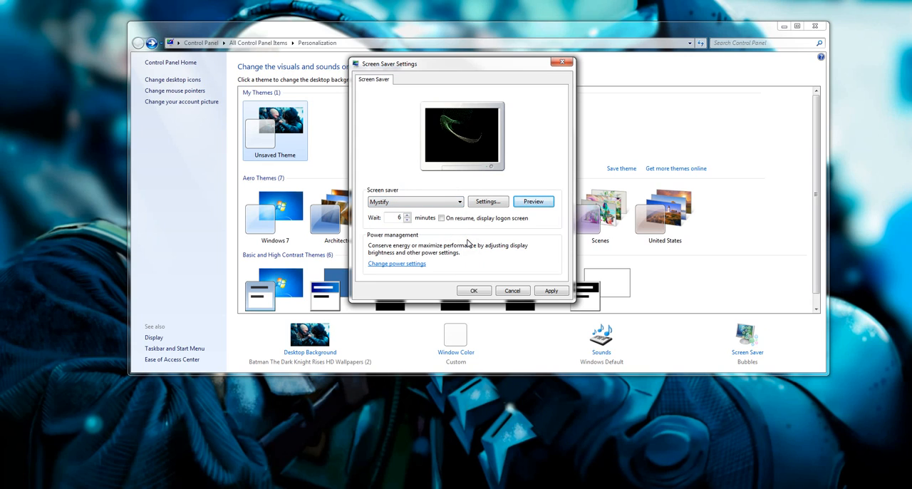
Step: Preview the Mystify screen saver in full and switch the selection to Photos
{"action": "left_click", "coordinate": [530, 203]}
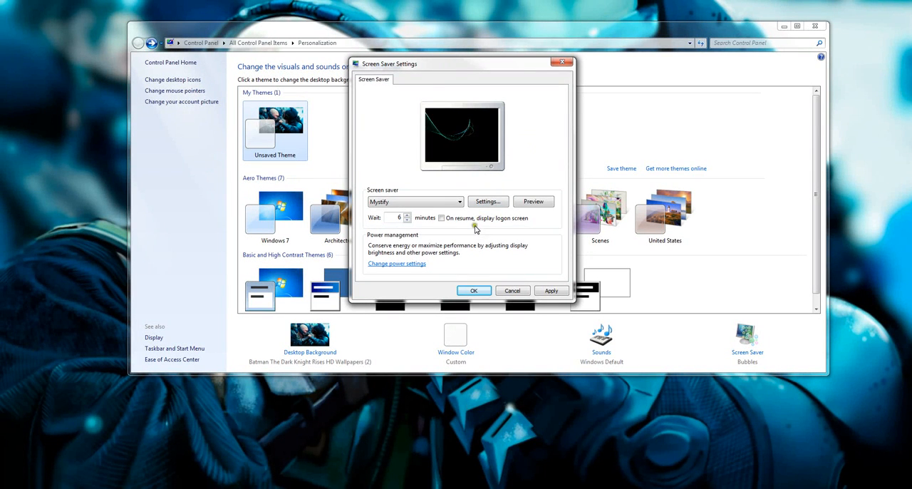
{"action": "left_click", "coordinate": [437, 205]}
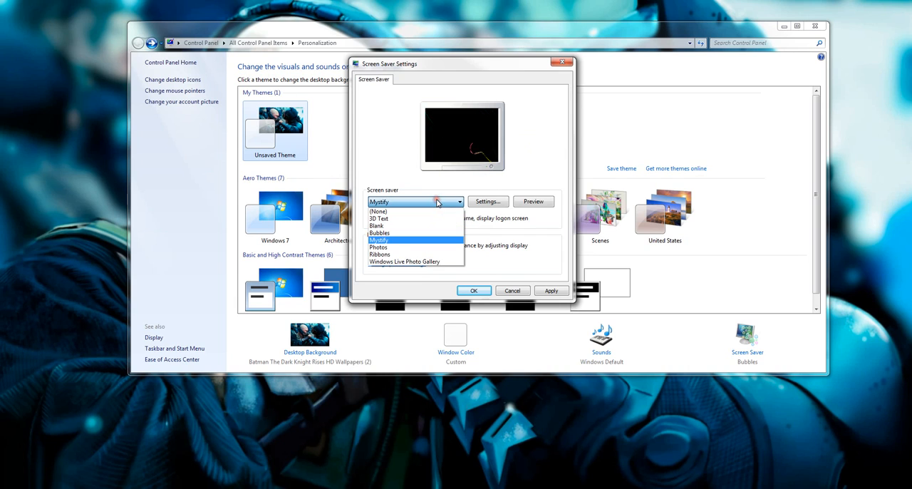
{"action": "left_click", "coordinate": [441, 250]}
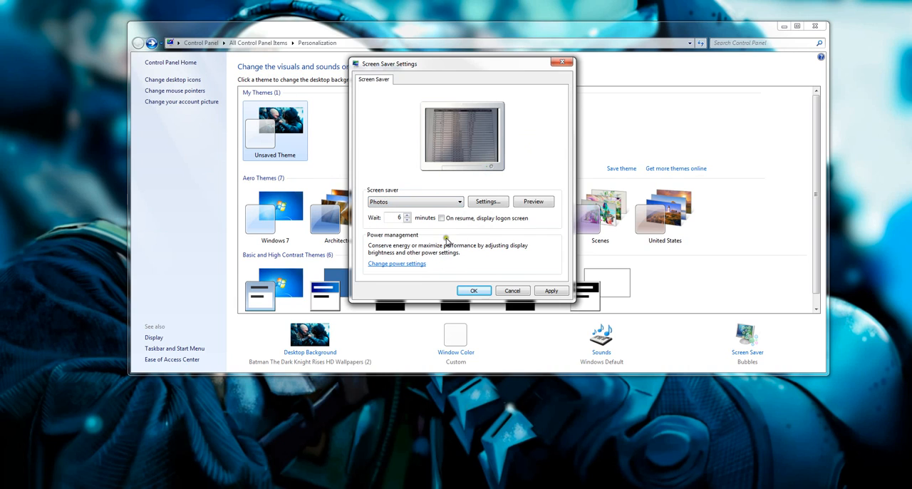
Step: Check the slide show speed options in the Photos screen saver settings and cancel without saving
{"action": "left_click", "coordinate": [488, 203]}
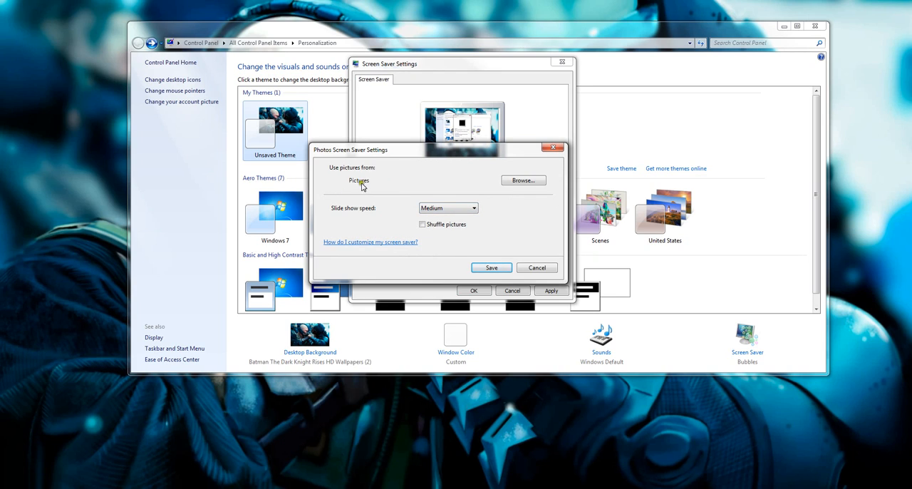
{"action": "left_click", "coordinate": [464, 208]}
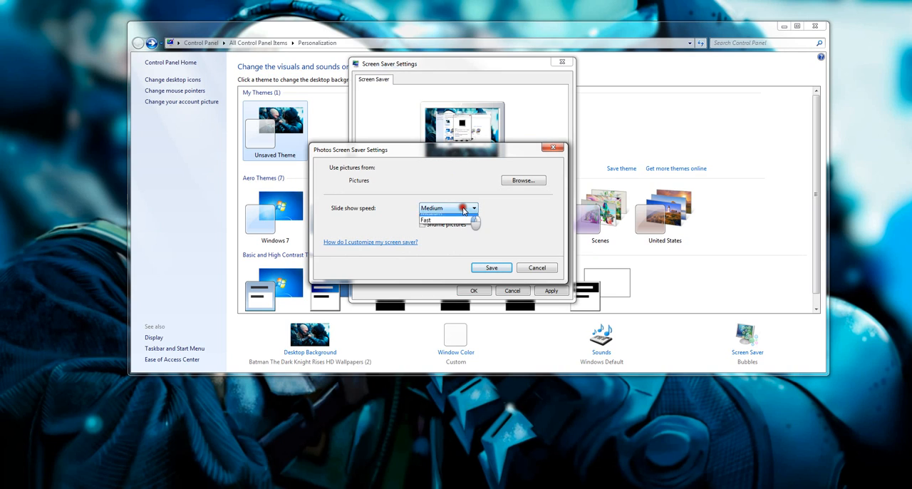
{"action": "left_click", "coordinate": [463, 208]}
{"action": "left_click", "coordinate": [464, 209]}
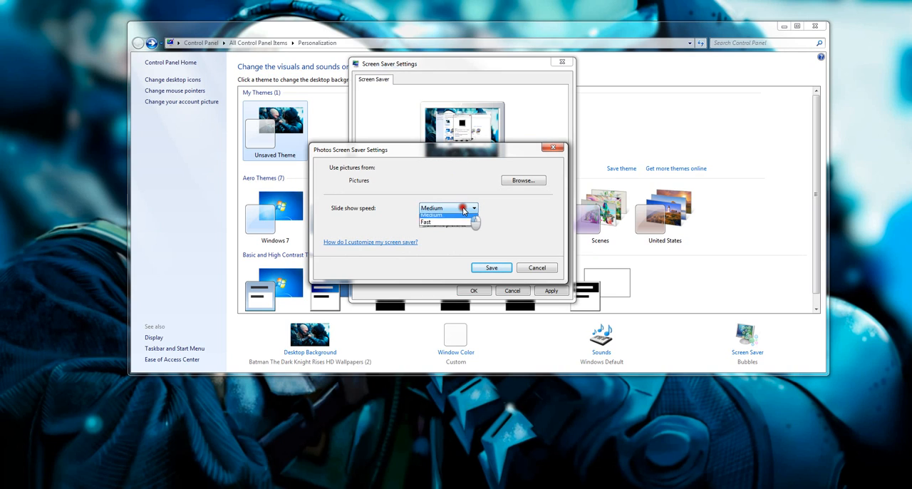
{"action": "left_click", "coordinate": [466, 211]}
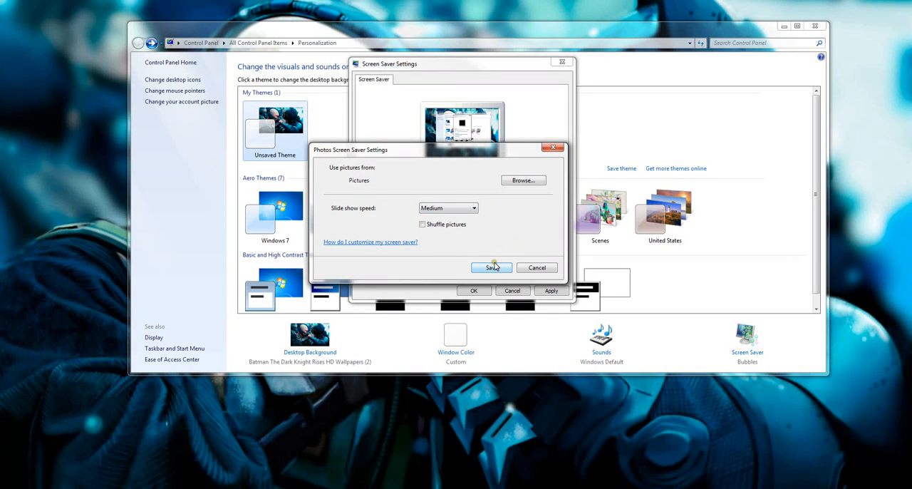
{"action": "left_click", "coordinate": [536, 267]}
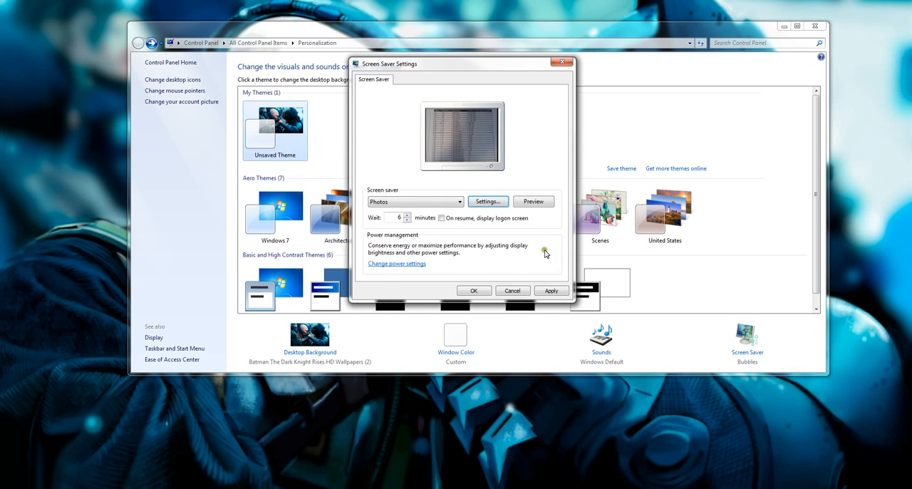
Step: Preview the Ribbons screen saver in full and try the Windows Live Photo Gallery screen saver
{"action": "left_click", "coordinate": [442, 201]}
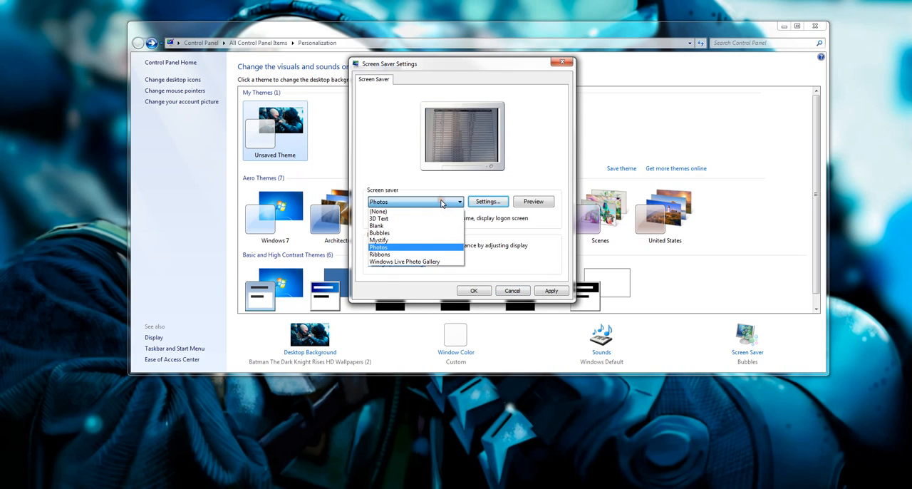
{"action": "left_click", "coordinate": [437, 255]}
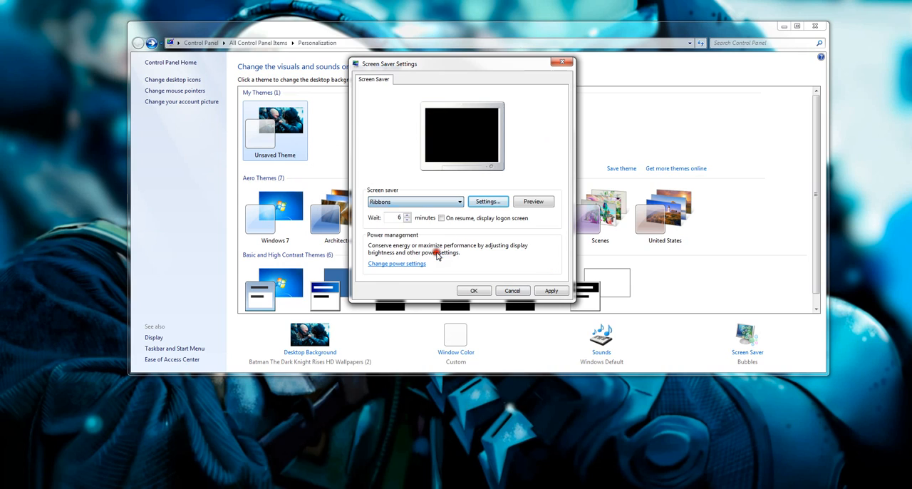
{"action": "left_click", "coordinate": [532, 202]}
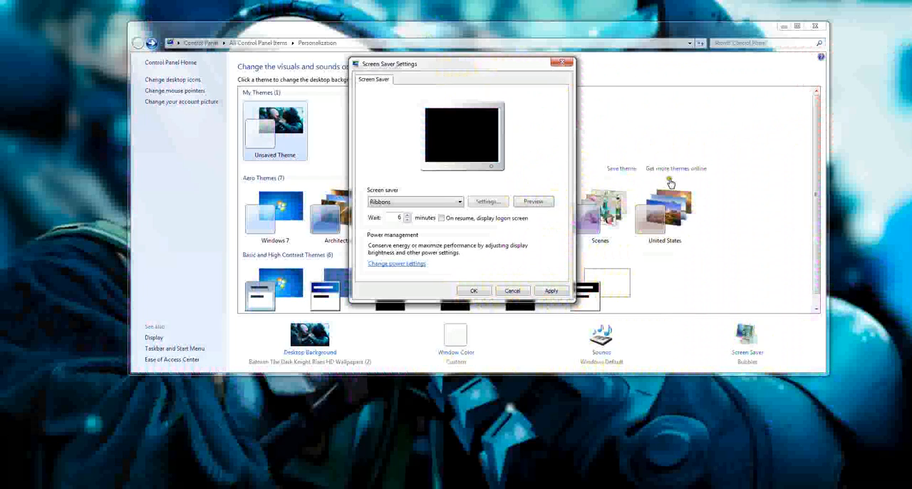
{"action": "left_click", "coordinate": [439, 202]}
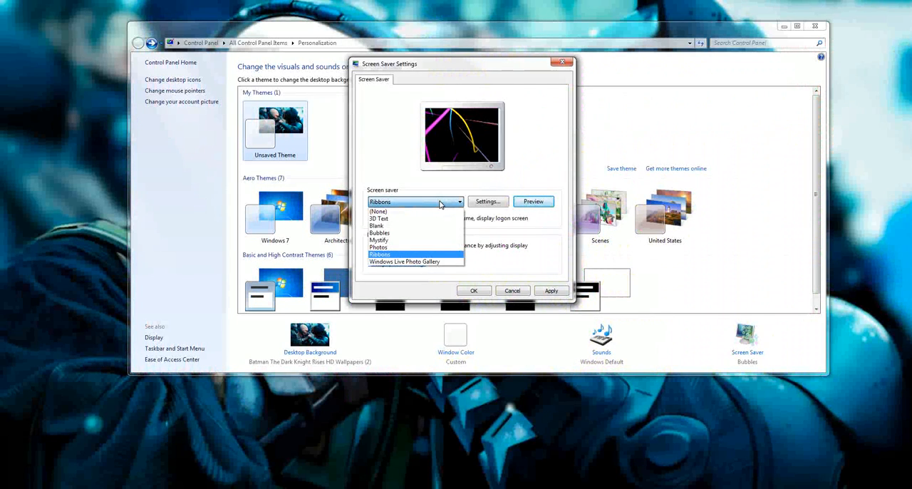
{"action": "left_click", "coordinate": [448, 262]}
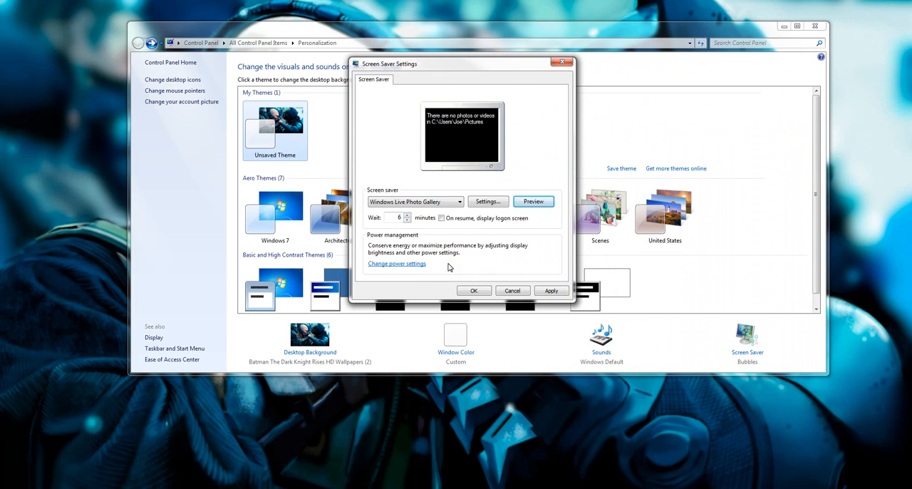
Step: Set Ribbons as the screen saver with a 6-minute wait, apply it and close the Screen Saver Settings
{"action": "left_click", "coordinate": [460, 201]}
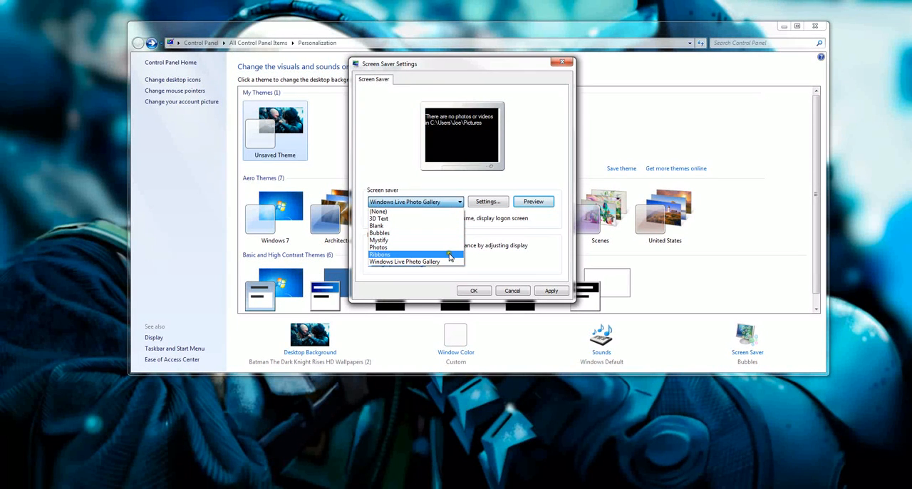
{"action": "left_click", "coordinate": [450, 255]}
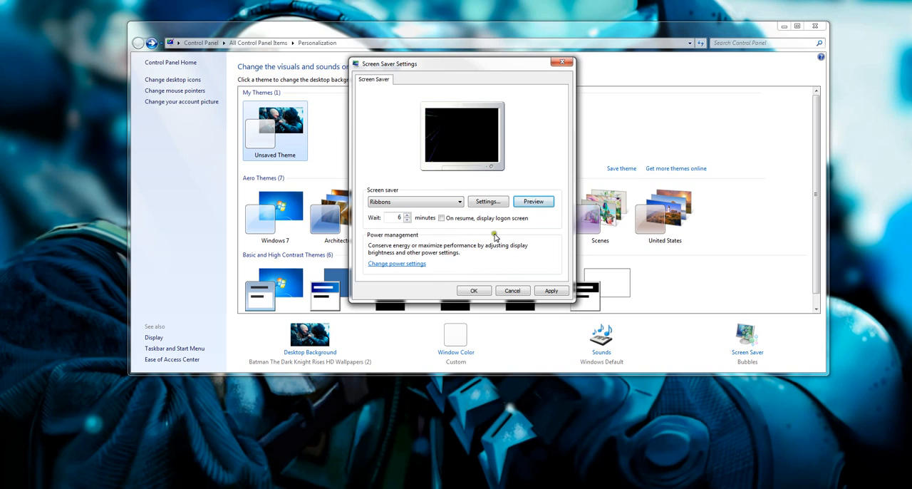
{"action": "left_click", "coordinate": [393, 217]}
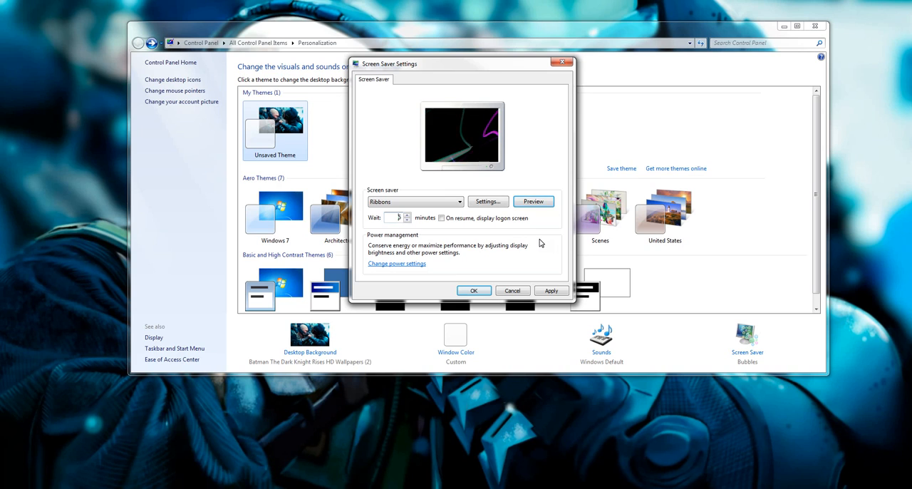
{"action": "left_click", "coordinate": [551, 290]}
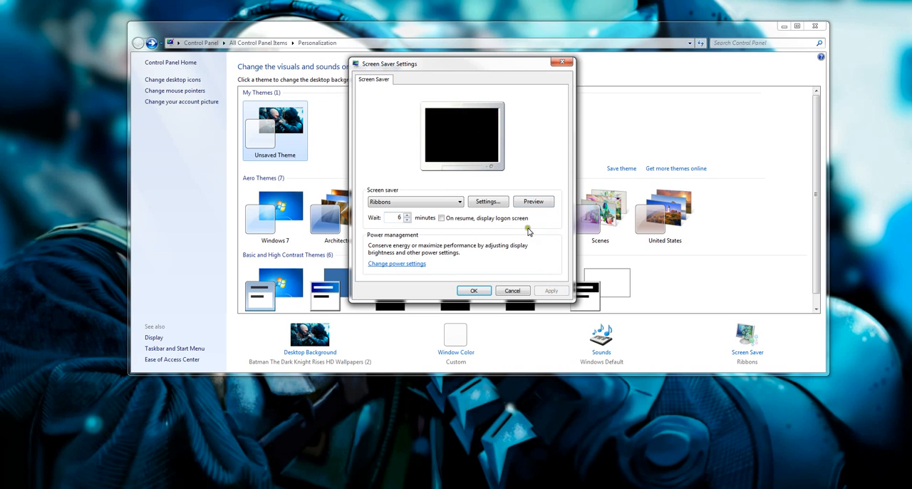
{"action": "left_click", "coordinate": [483, 291]}
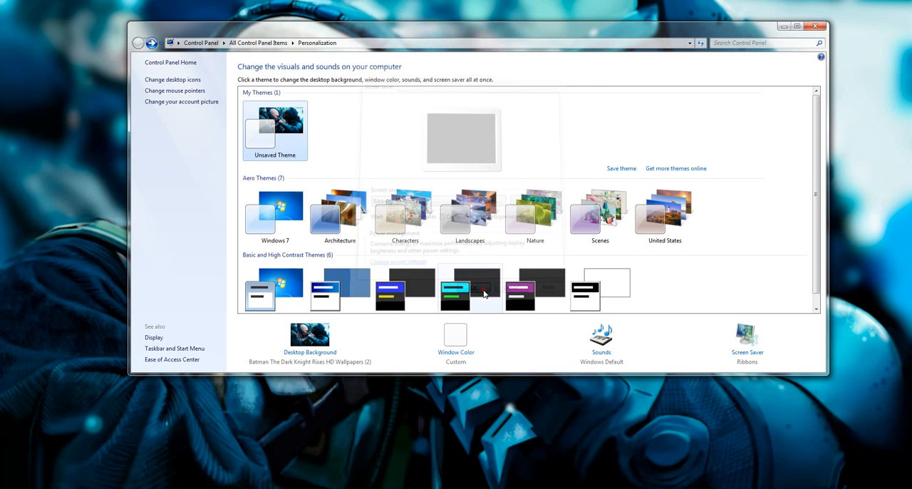